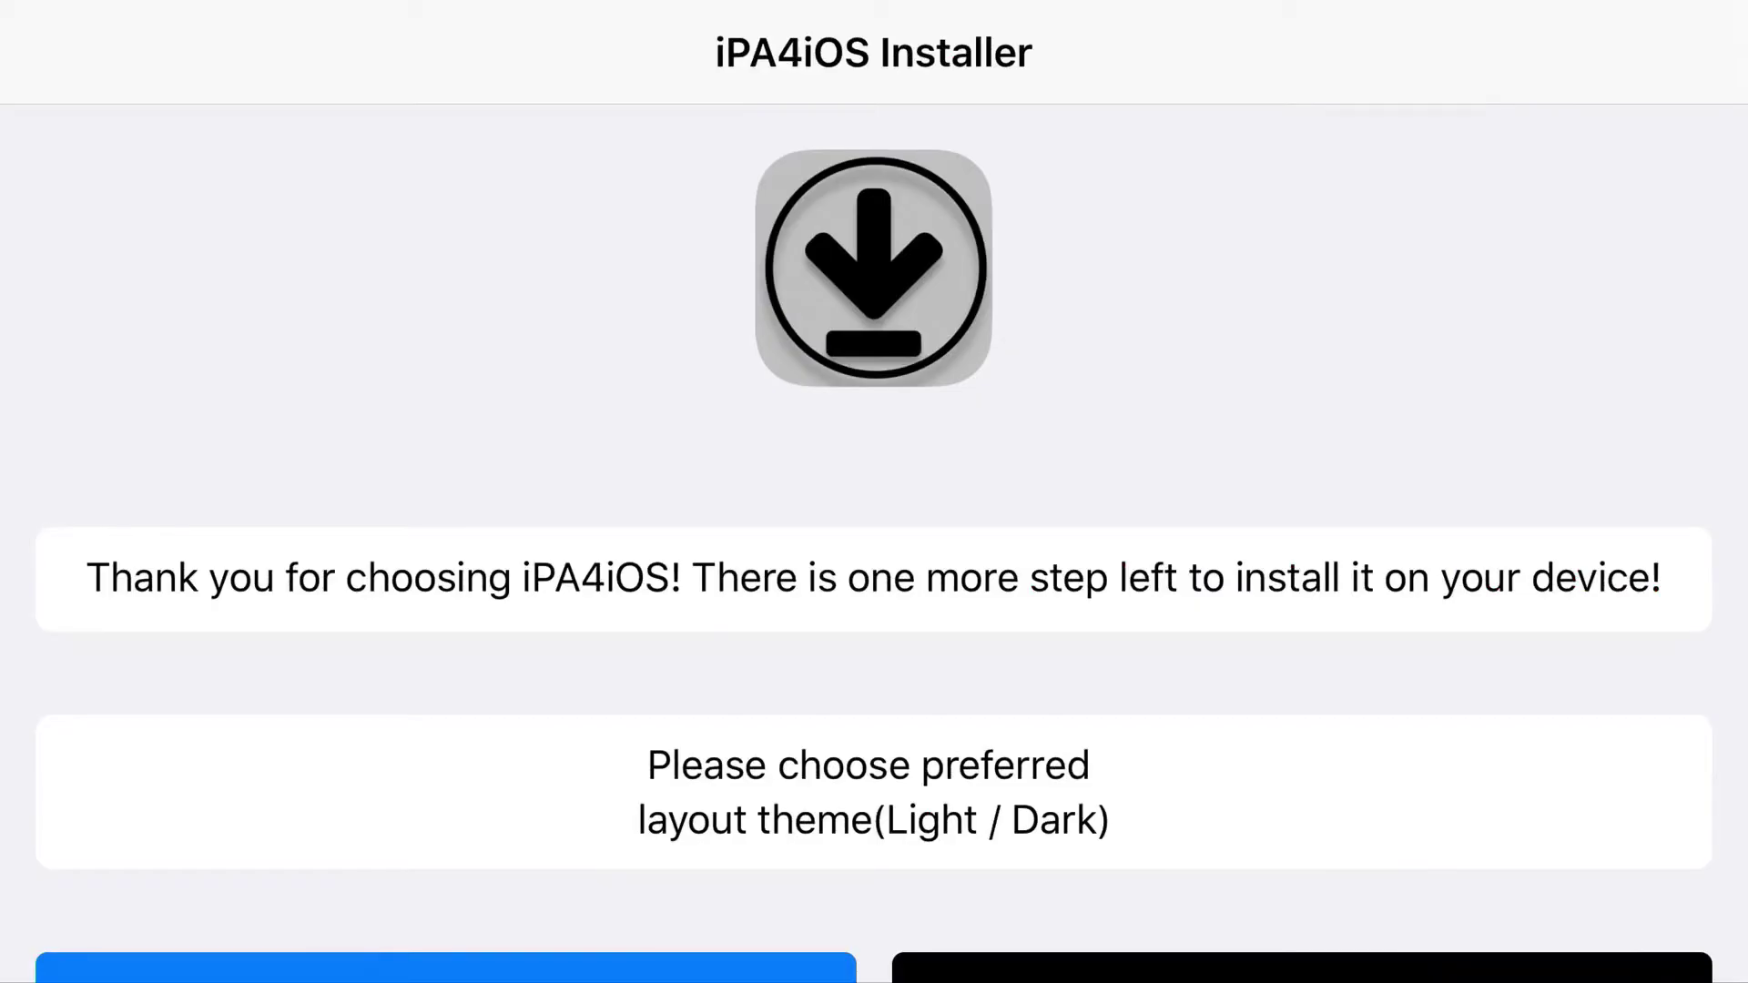
pyautogui.scroll(-3, 875, 546)
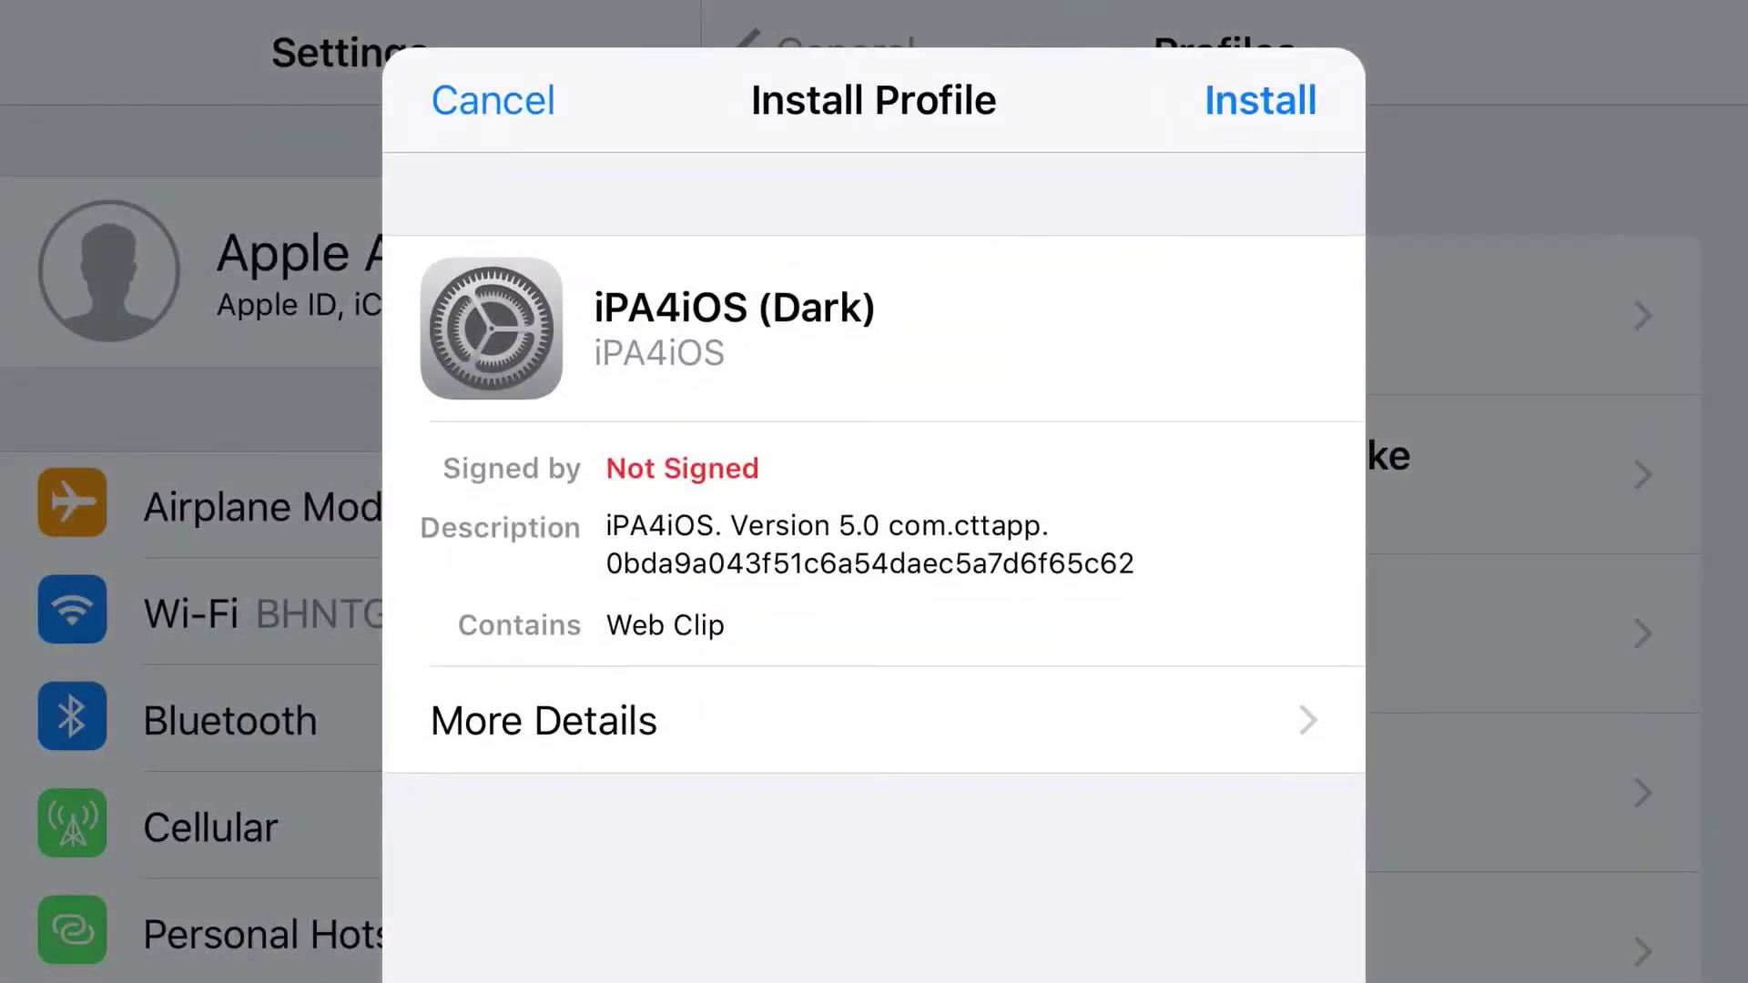
# Step: Install the unsigned iPA4iOS (Dark) profile, accepting the unsigned-profile warning
pyautogui.click(1259, 100)
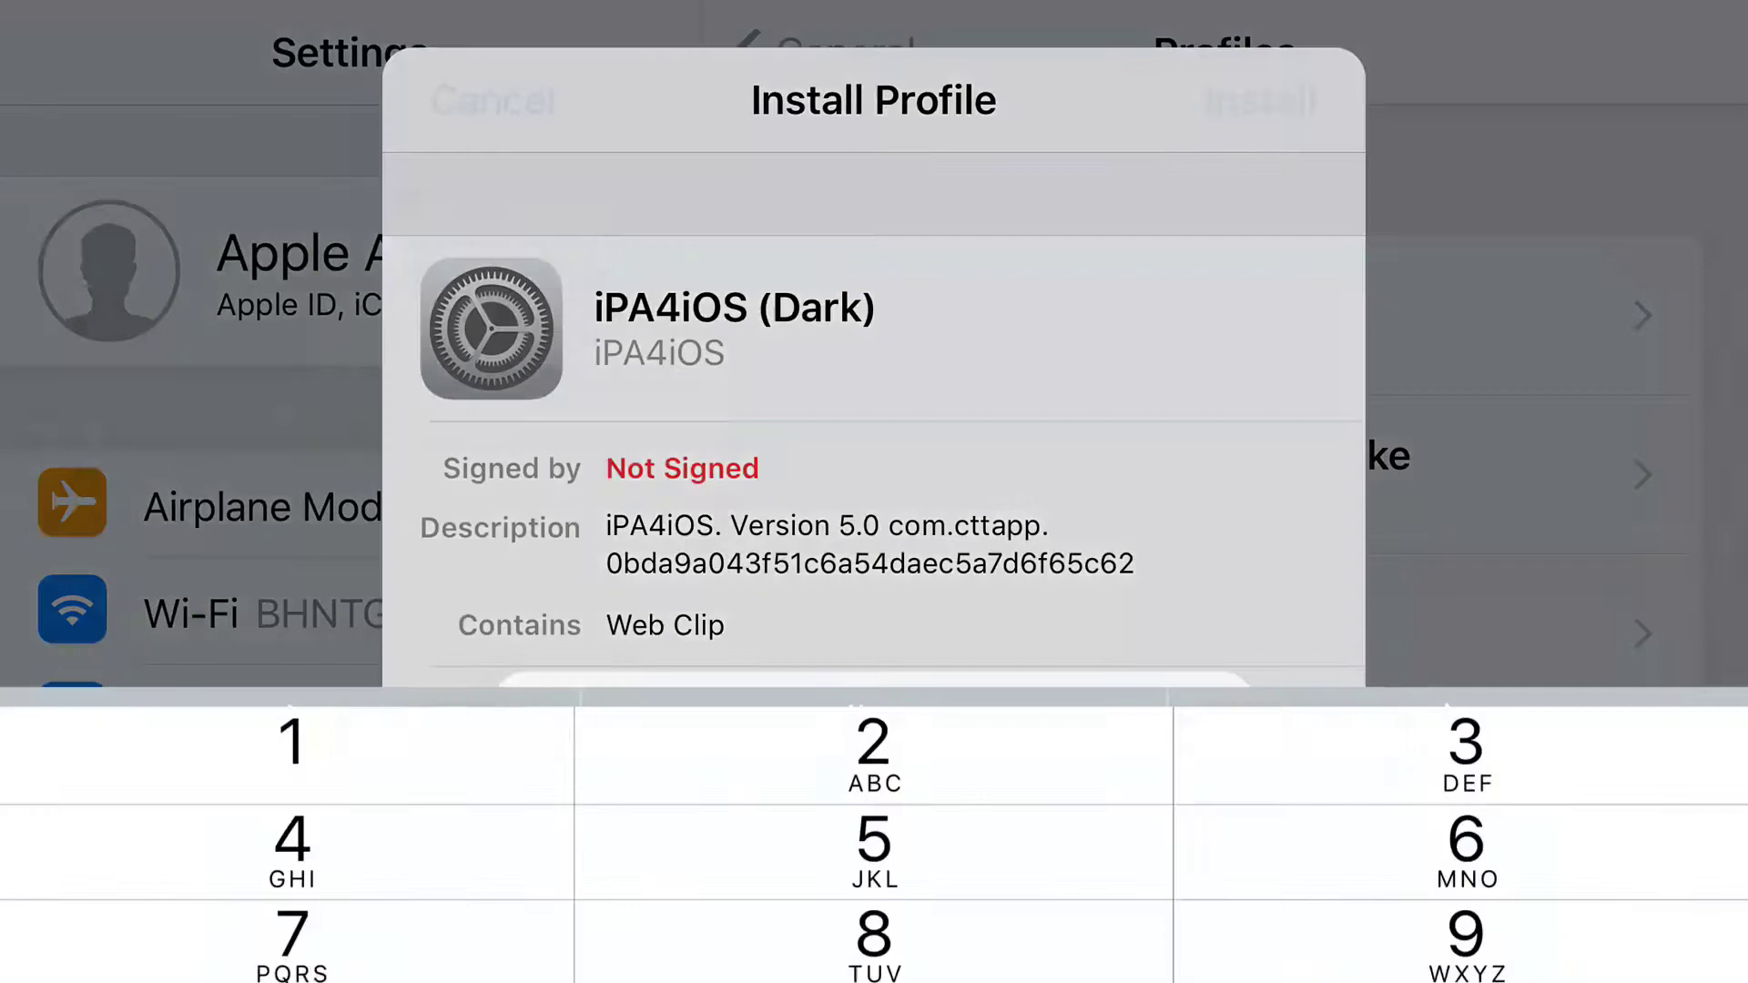
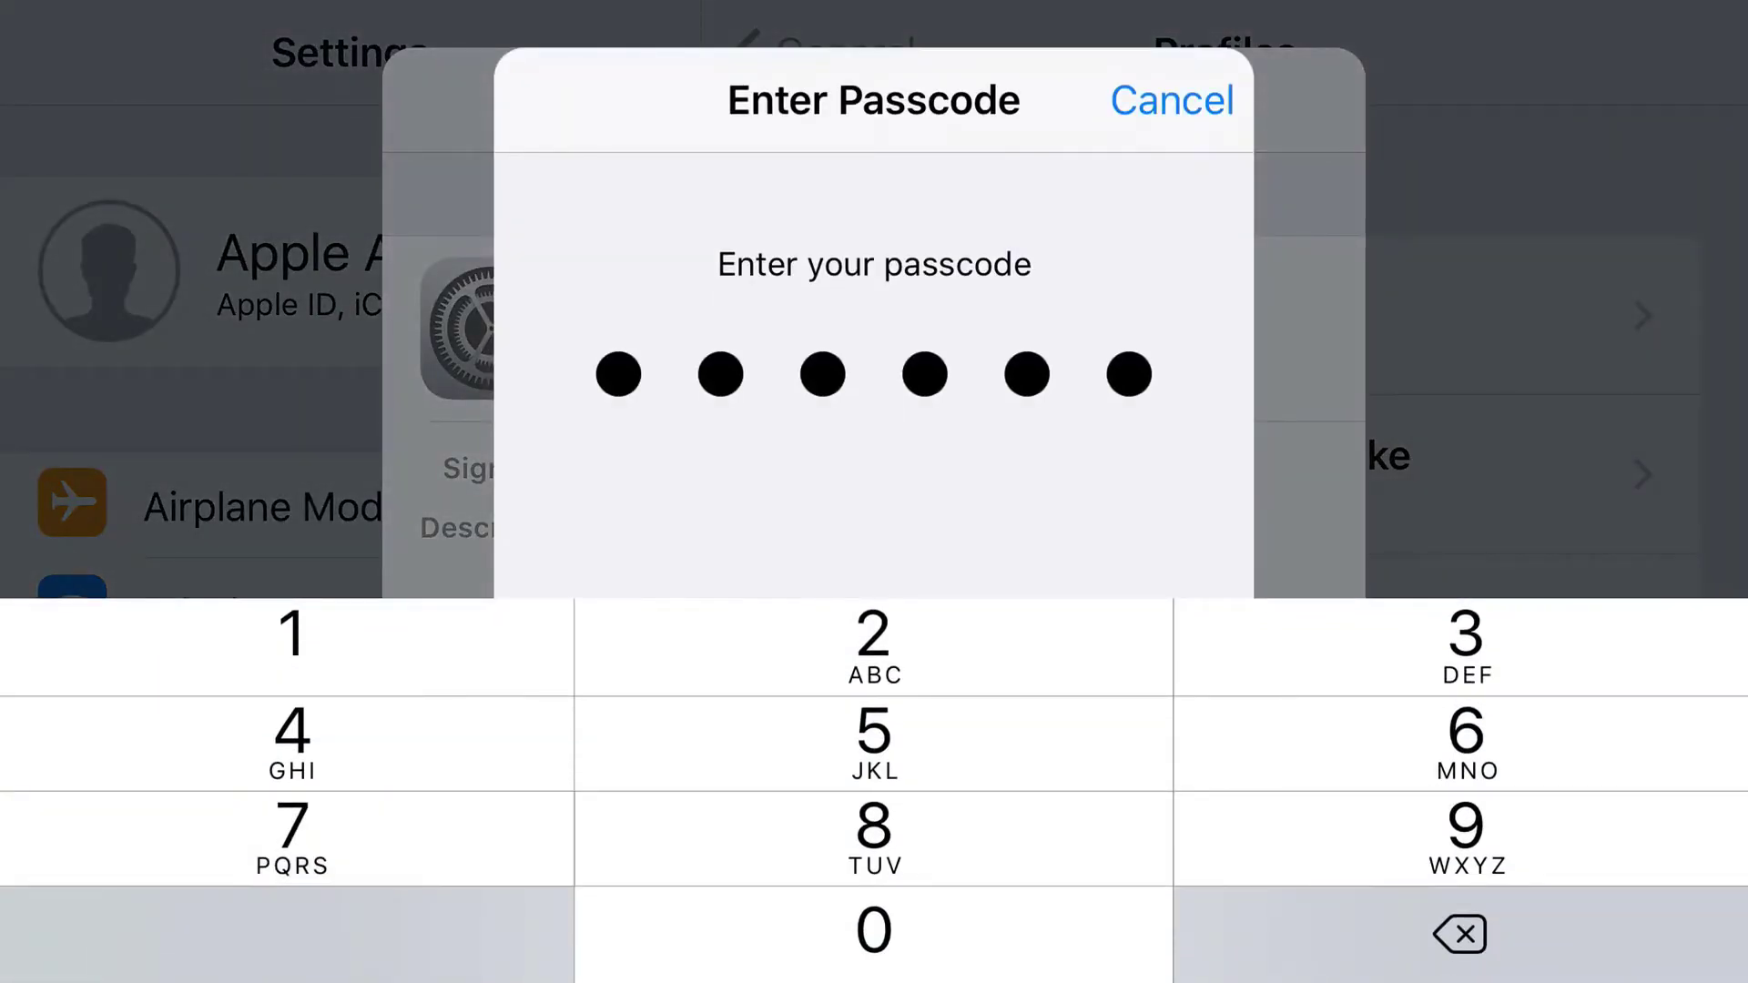
pyautogui.click(1260, 100)
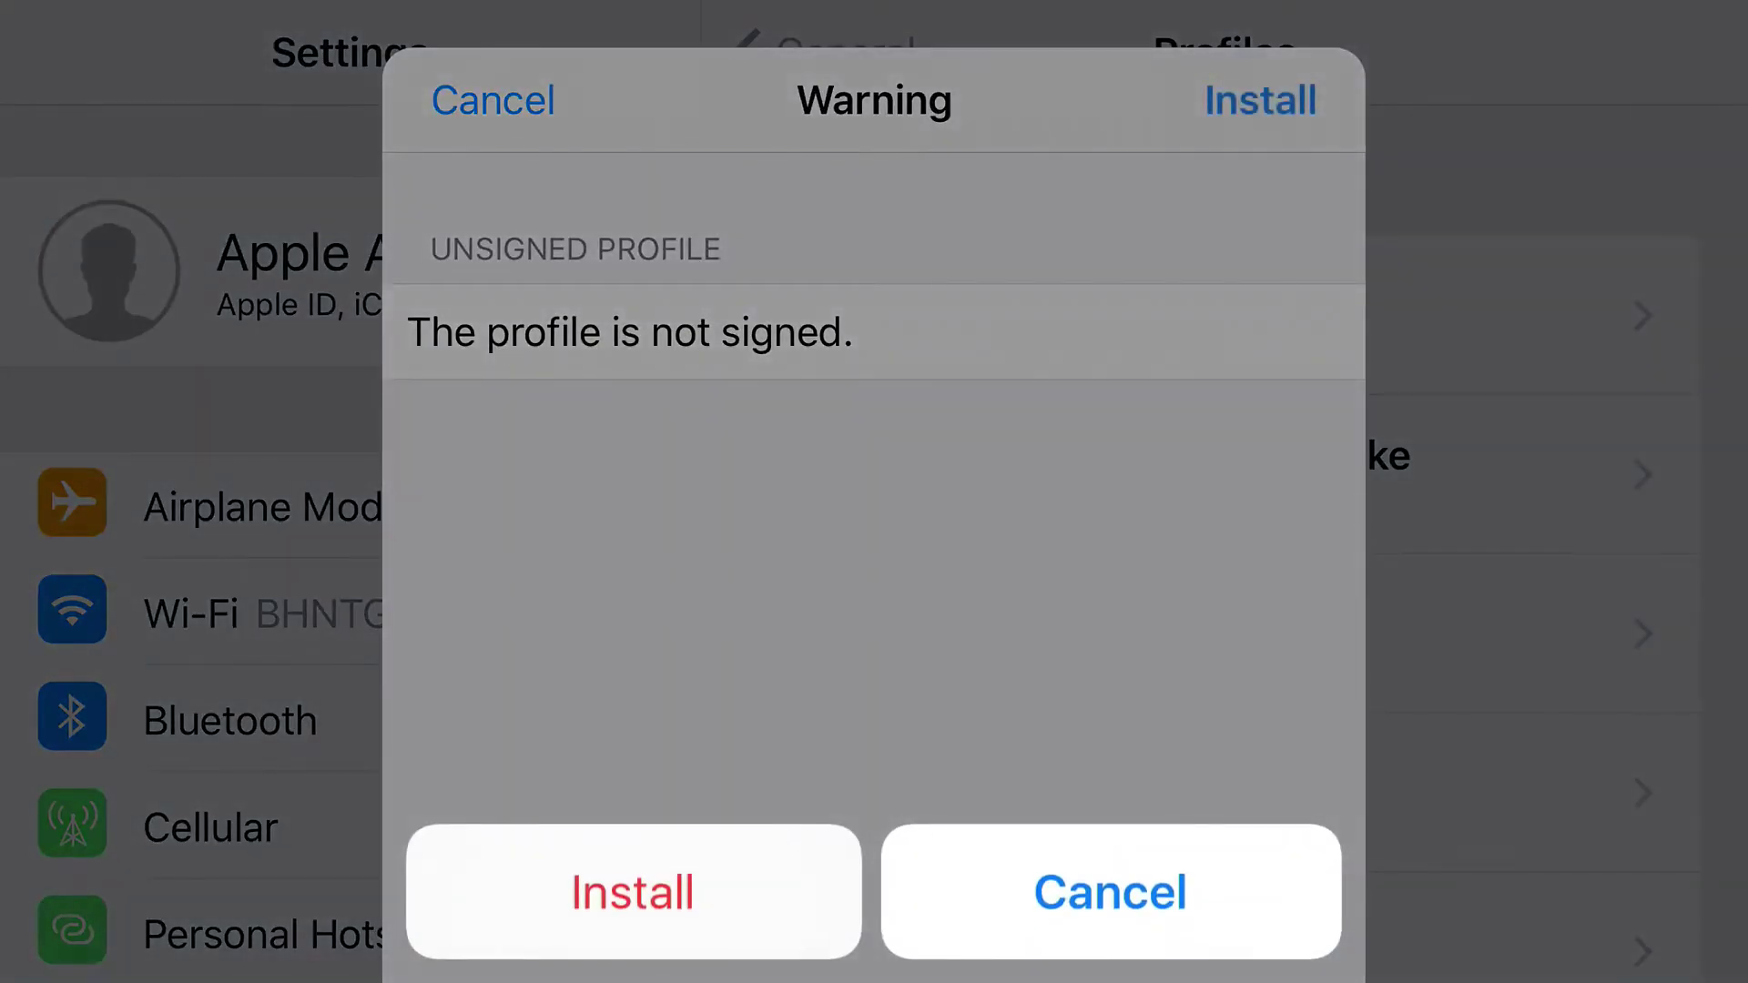
pyautogui.click(633, 890)
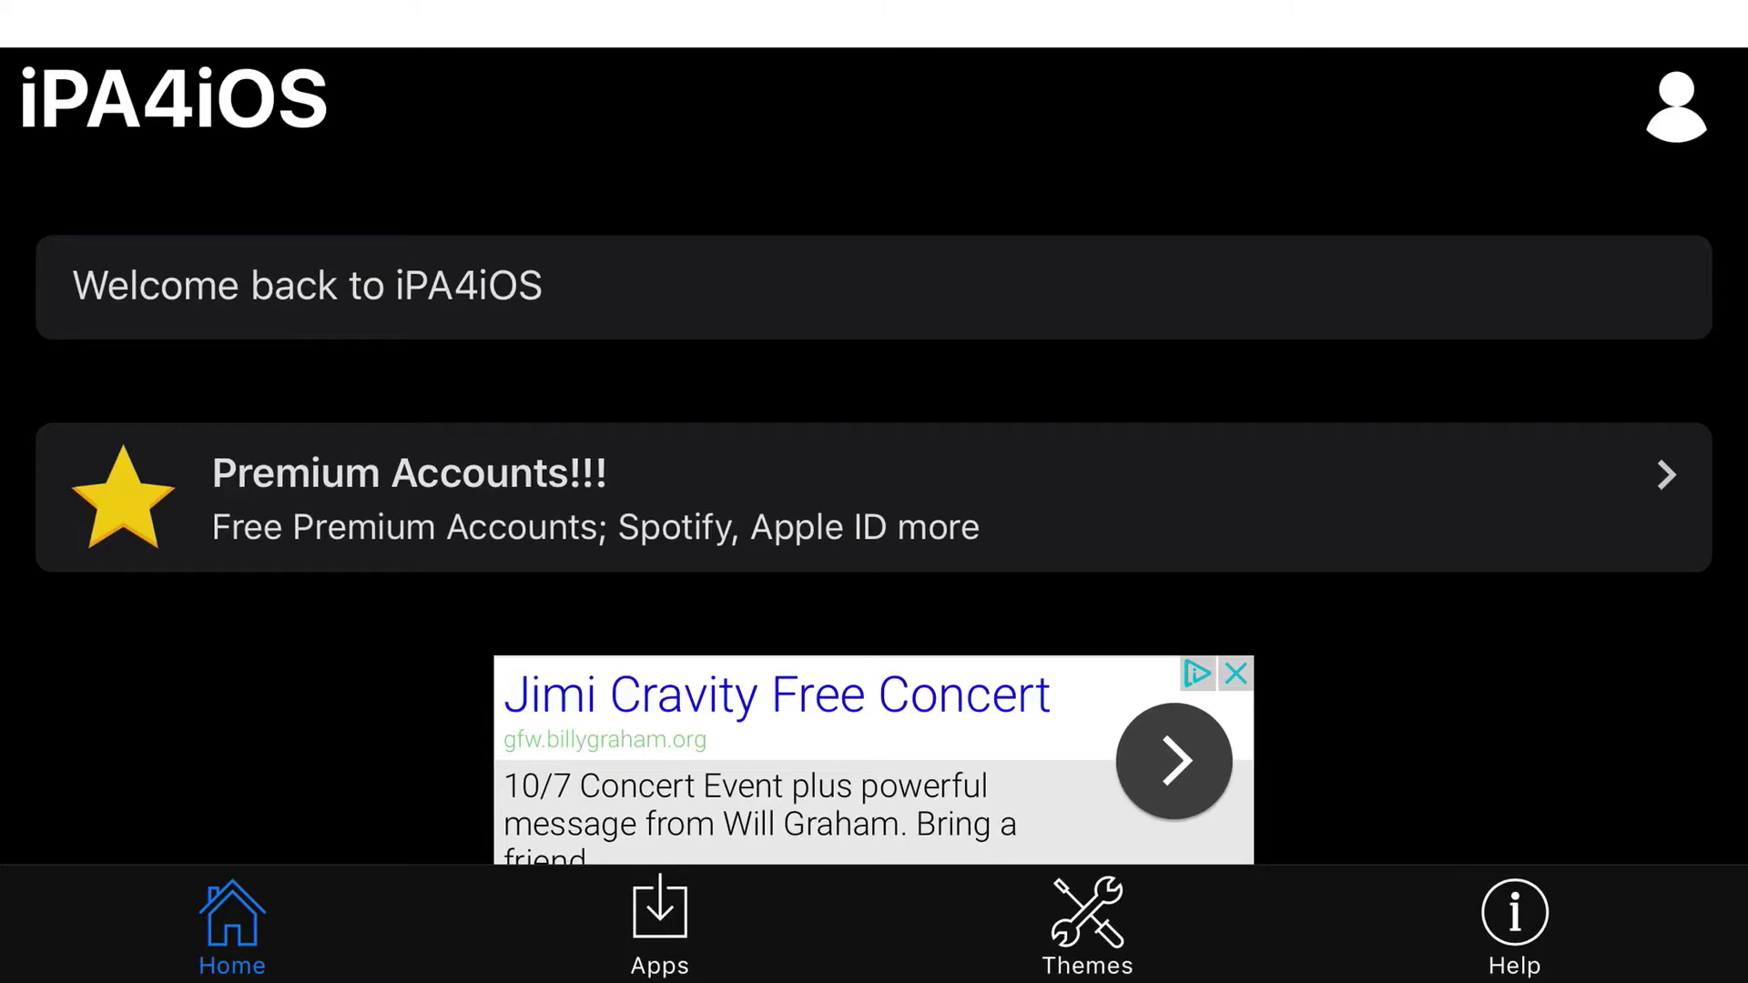
pyautogui.scroll(-10, 874, 547)
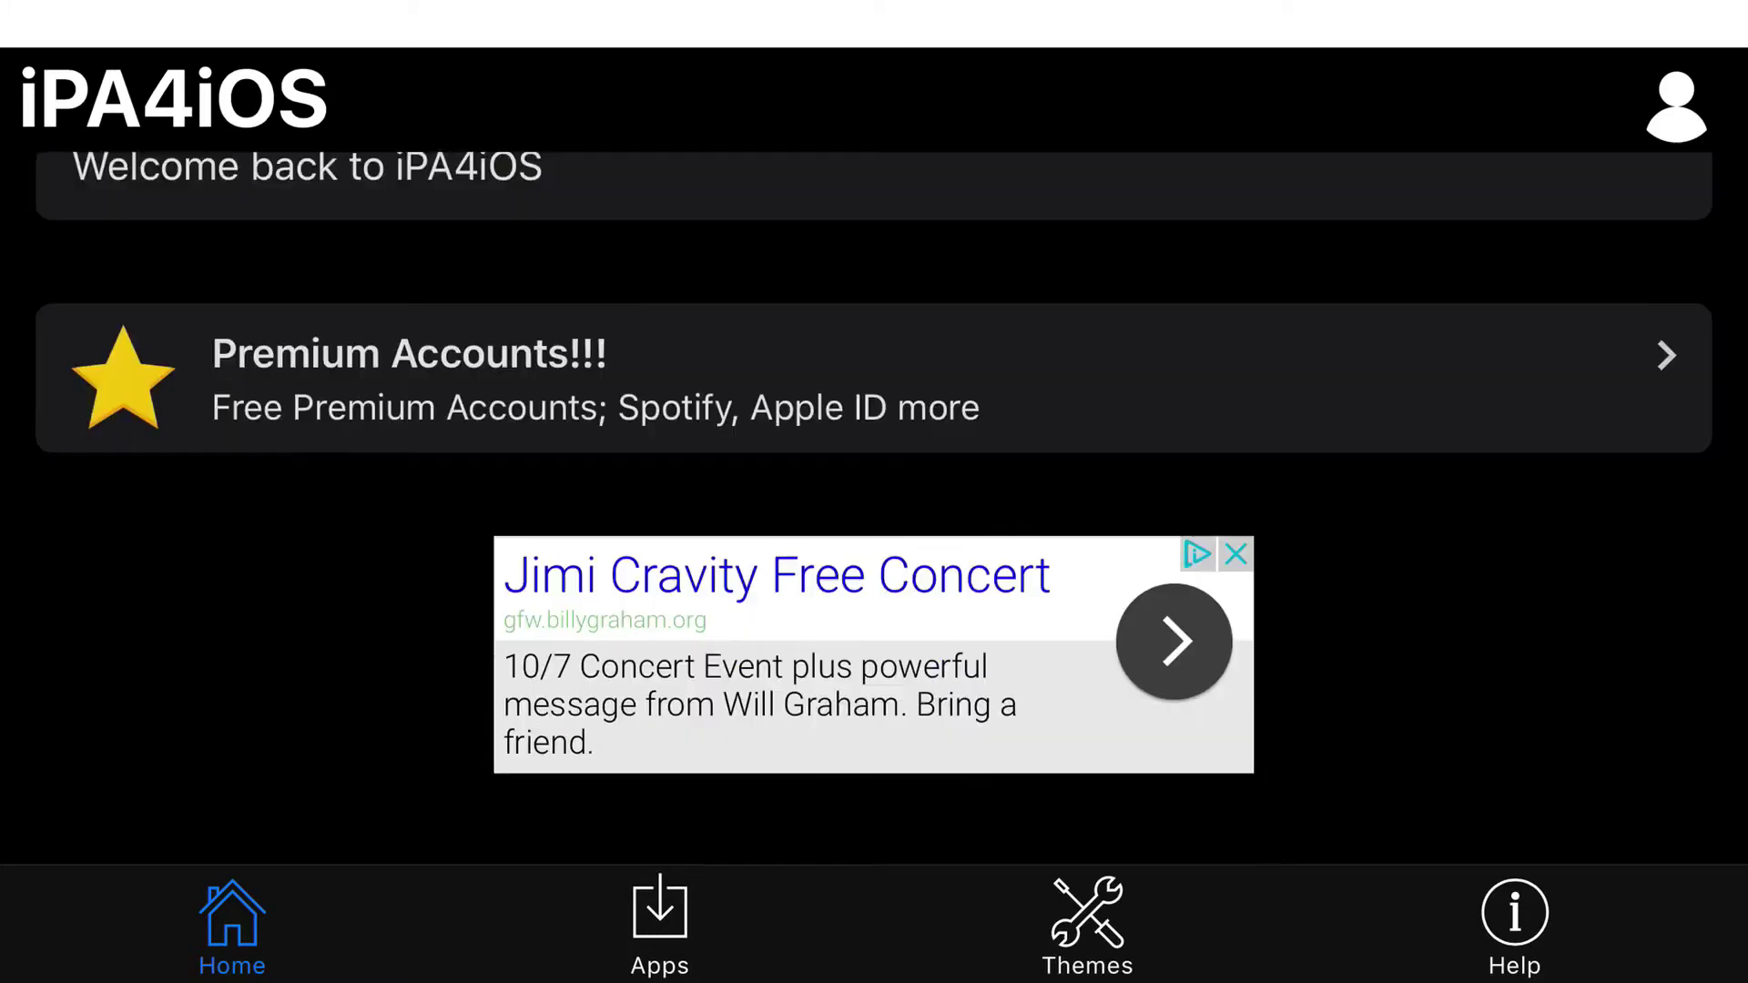
pyautogui.scroll(5, 874, 546)
pyautogui.scroll(-1, 875, 486)
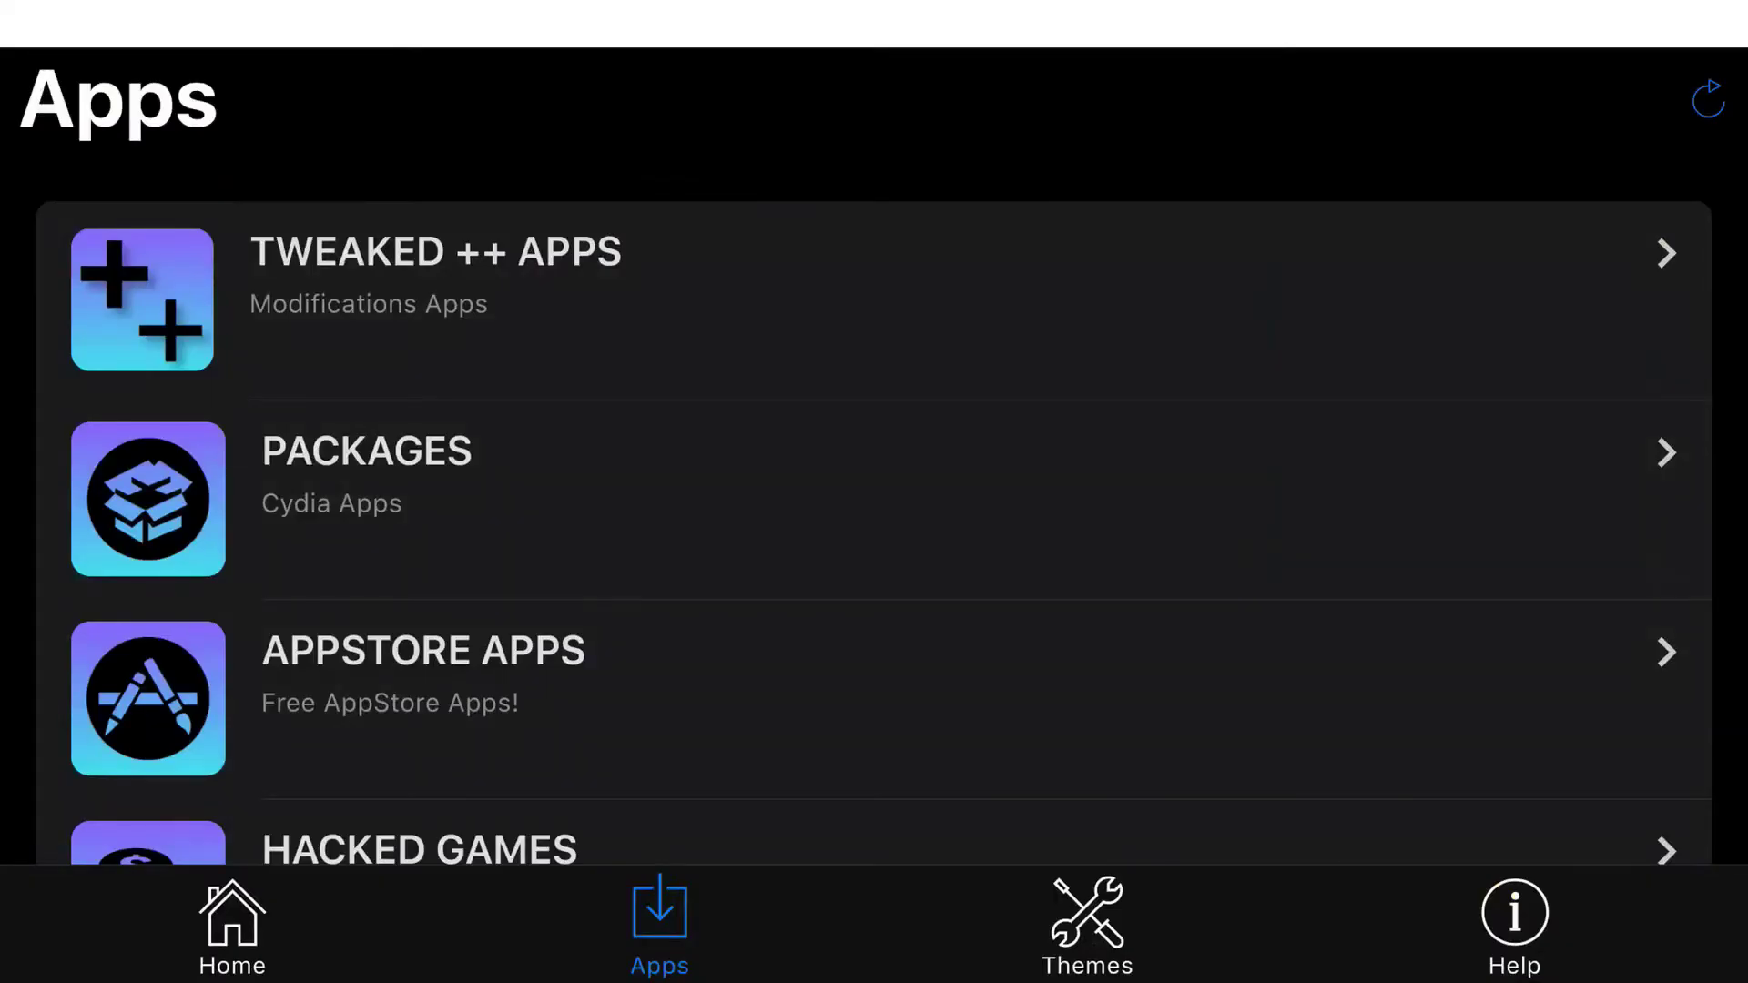
# Step: Install Kodi Krypton (iOS 11) from the iPA4iOS Packages collection and confirm the install
pyautogui.click(367, 478)
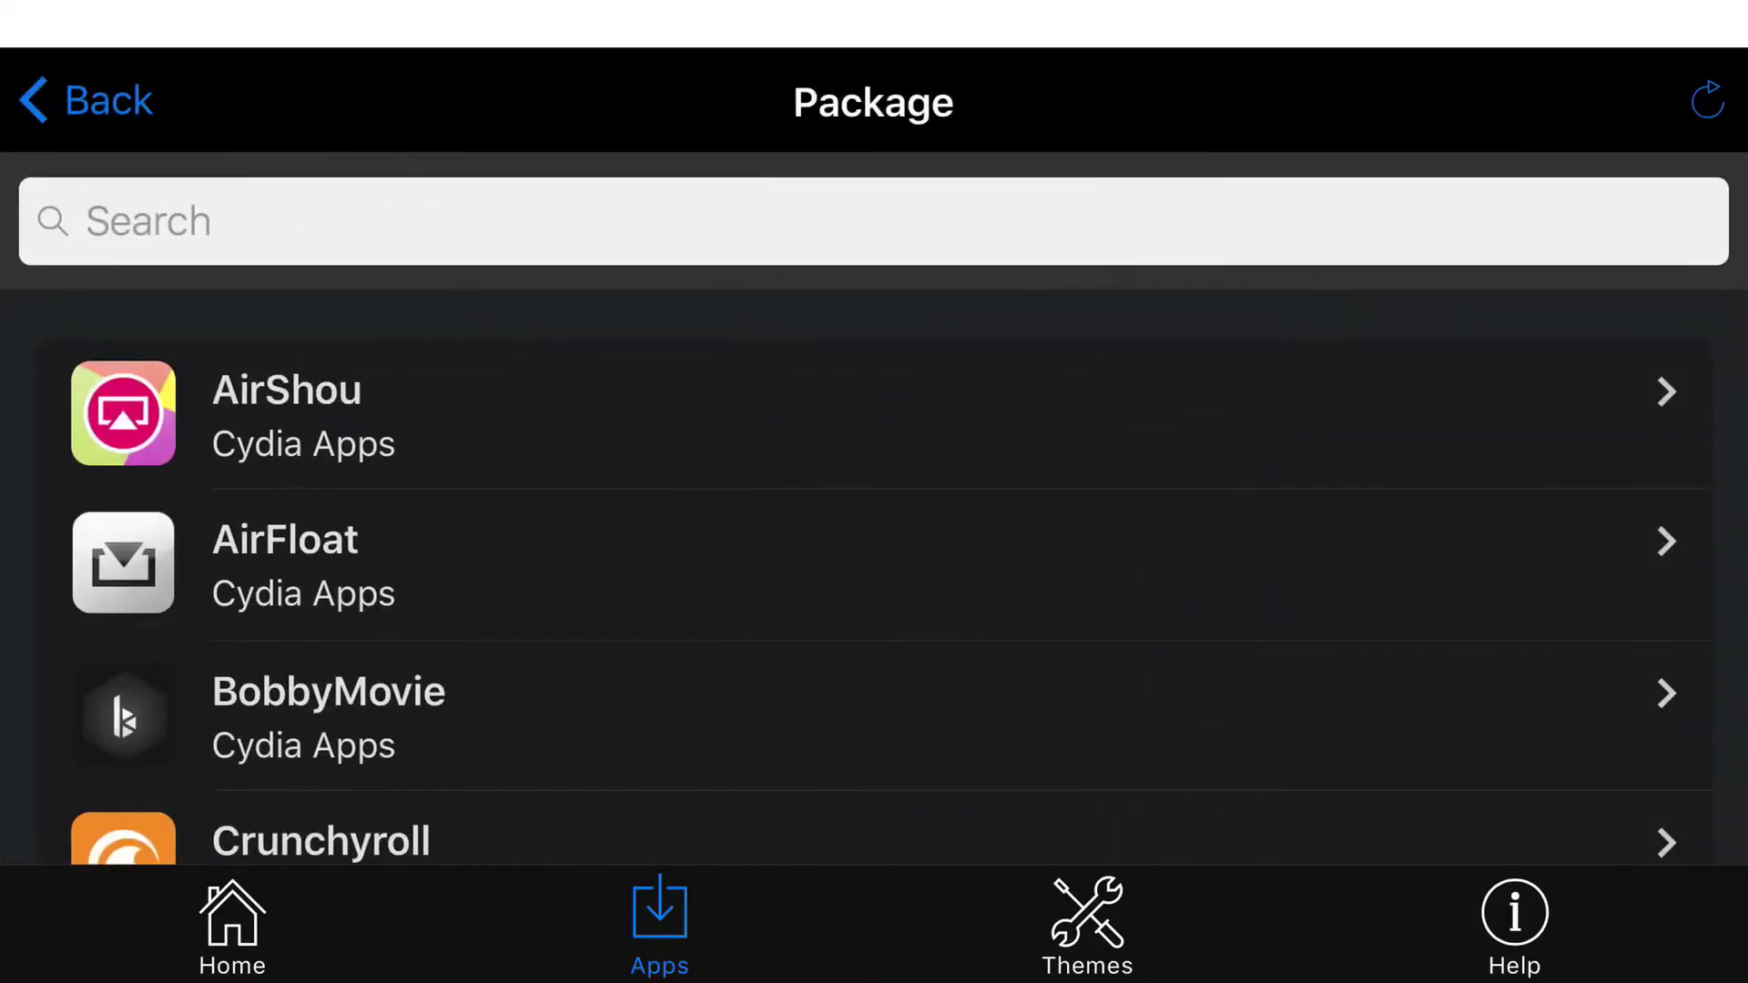
pyautogui.scroll(-5, 874, 575)
pyautogui.scroll(-5, 875, 579)
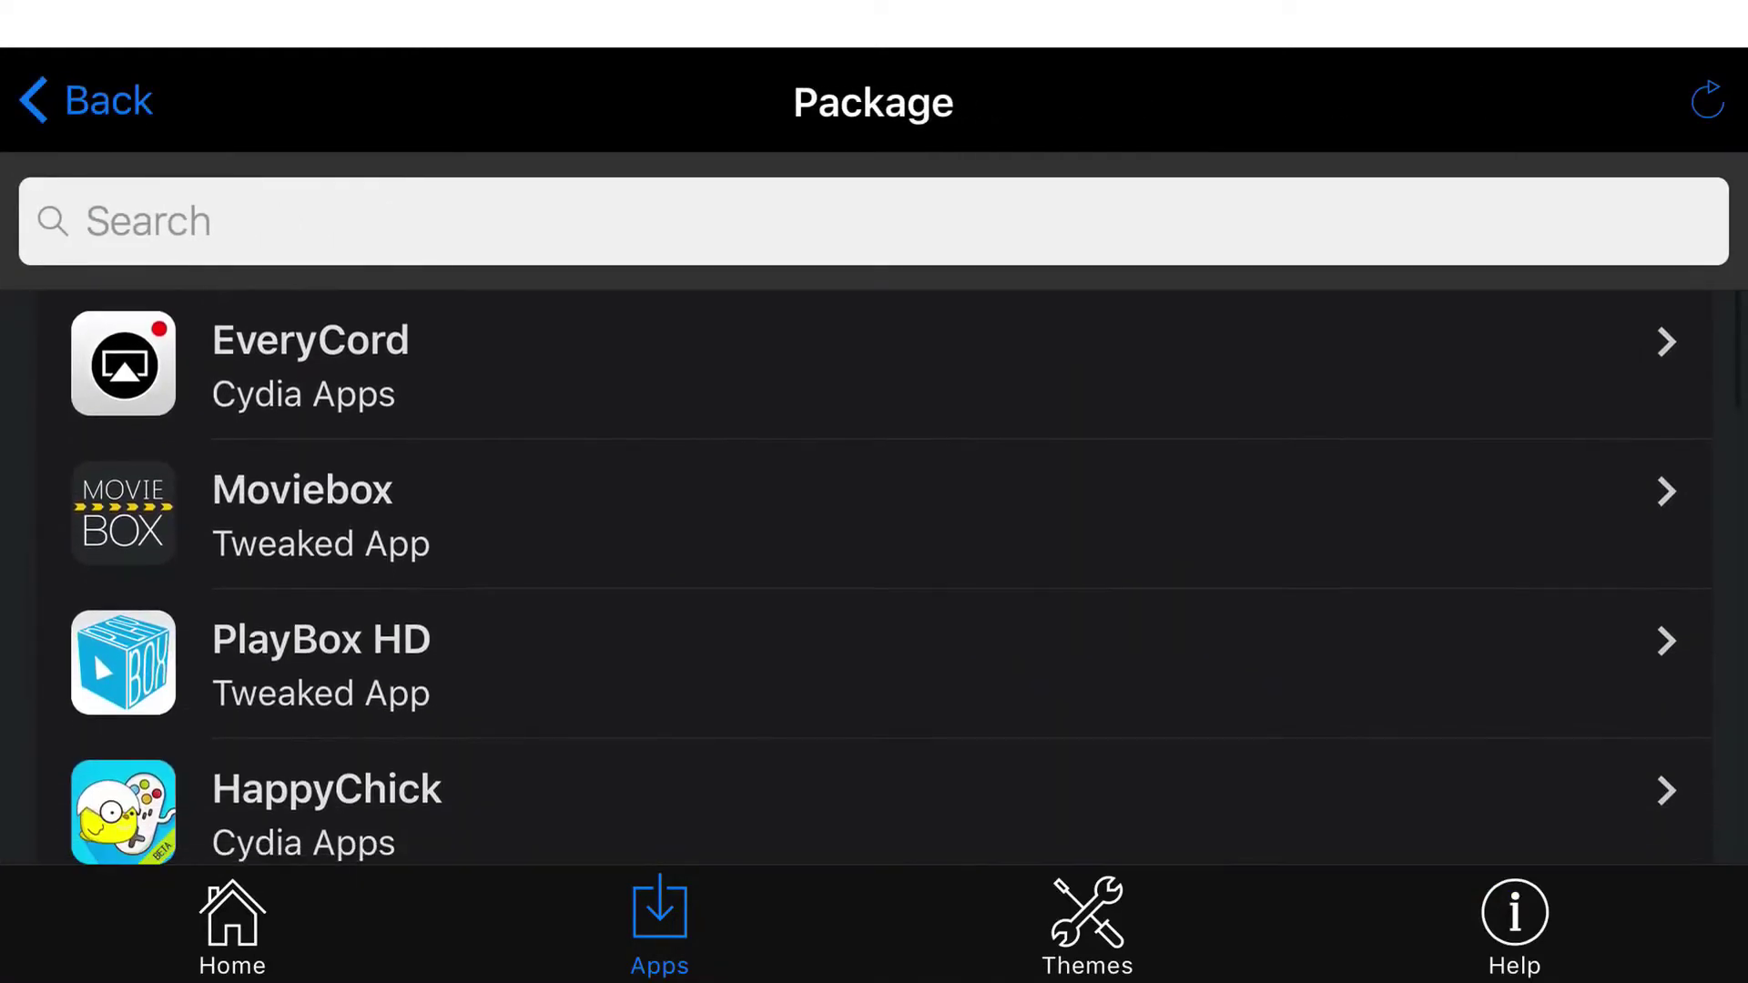
pyautogui.scroll(-5, 874, 578)
pyautogui.scroll(1, 875, 574)
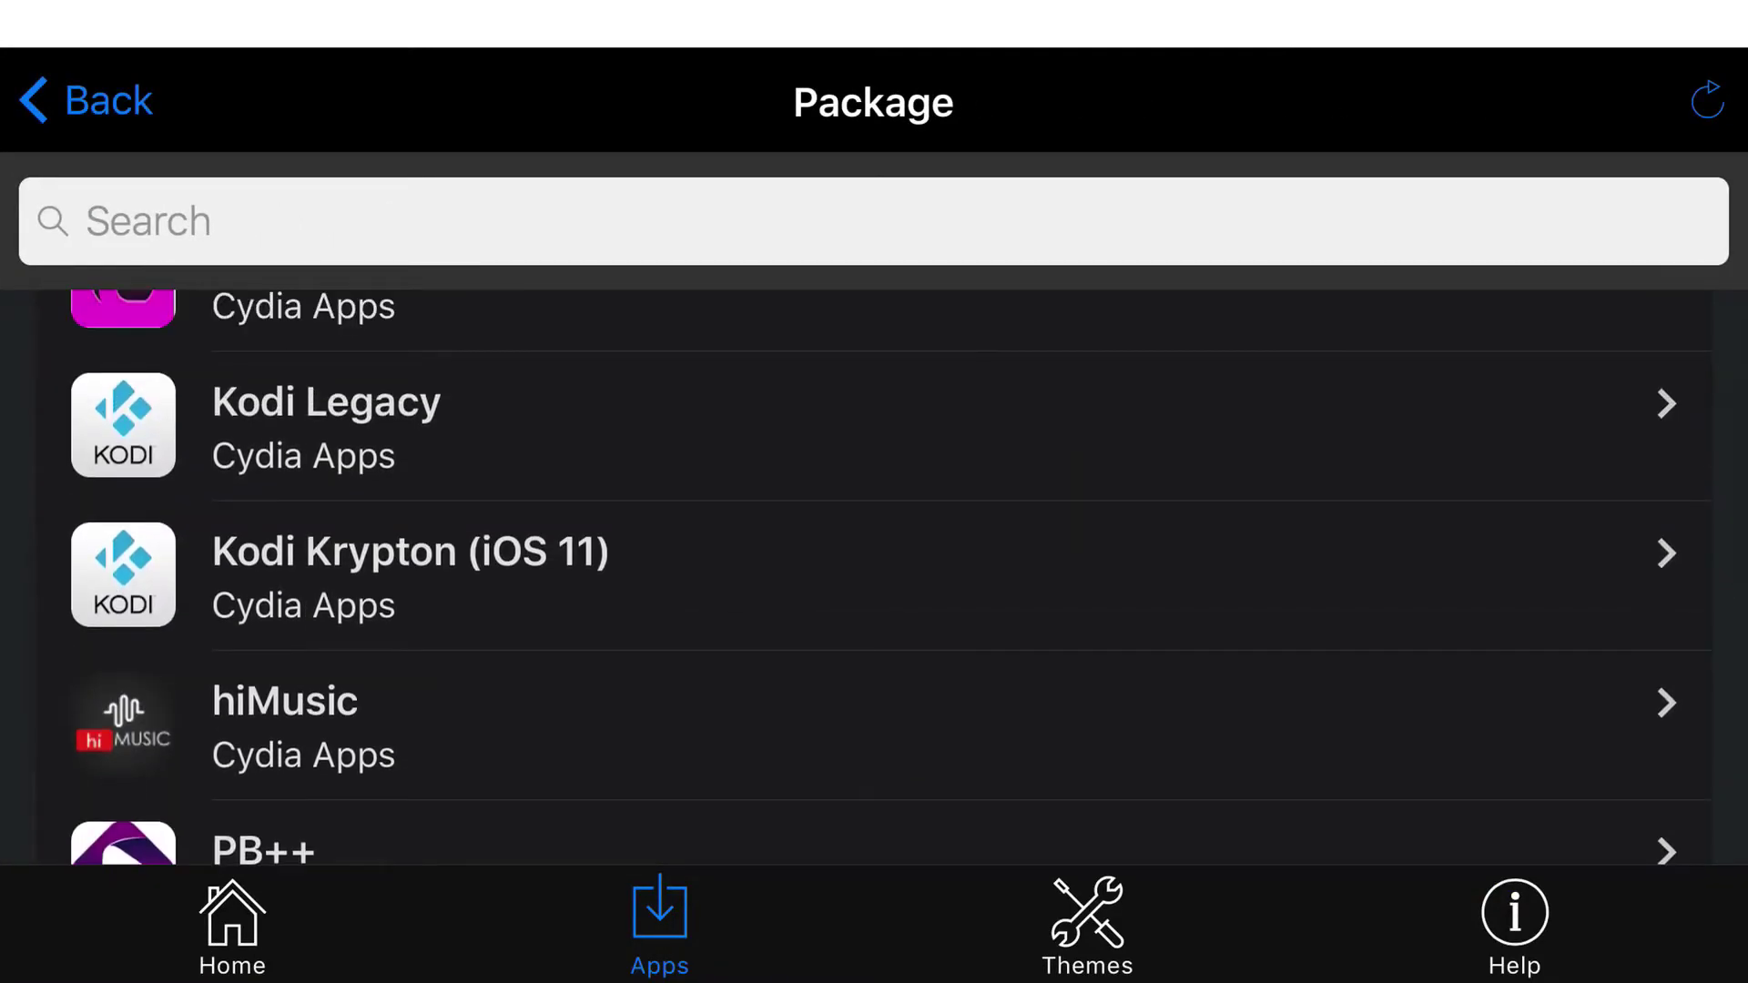
pyautogui.click(875, 573)
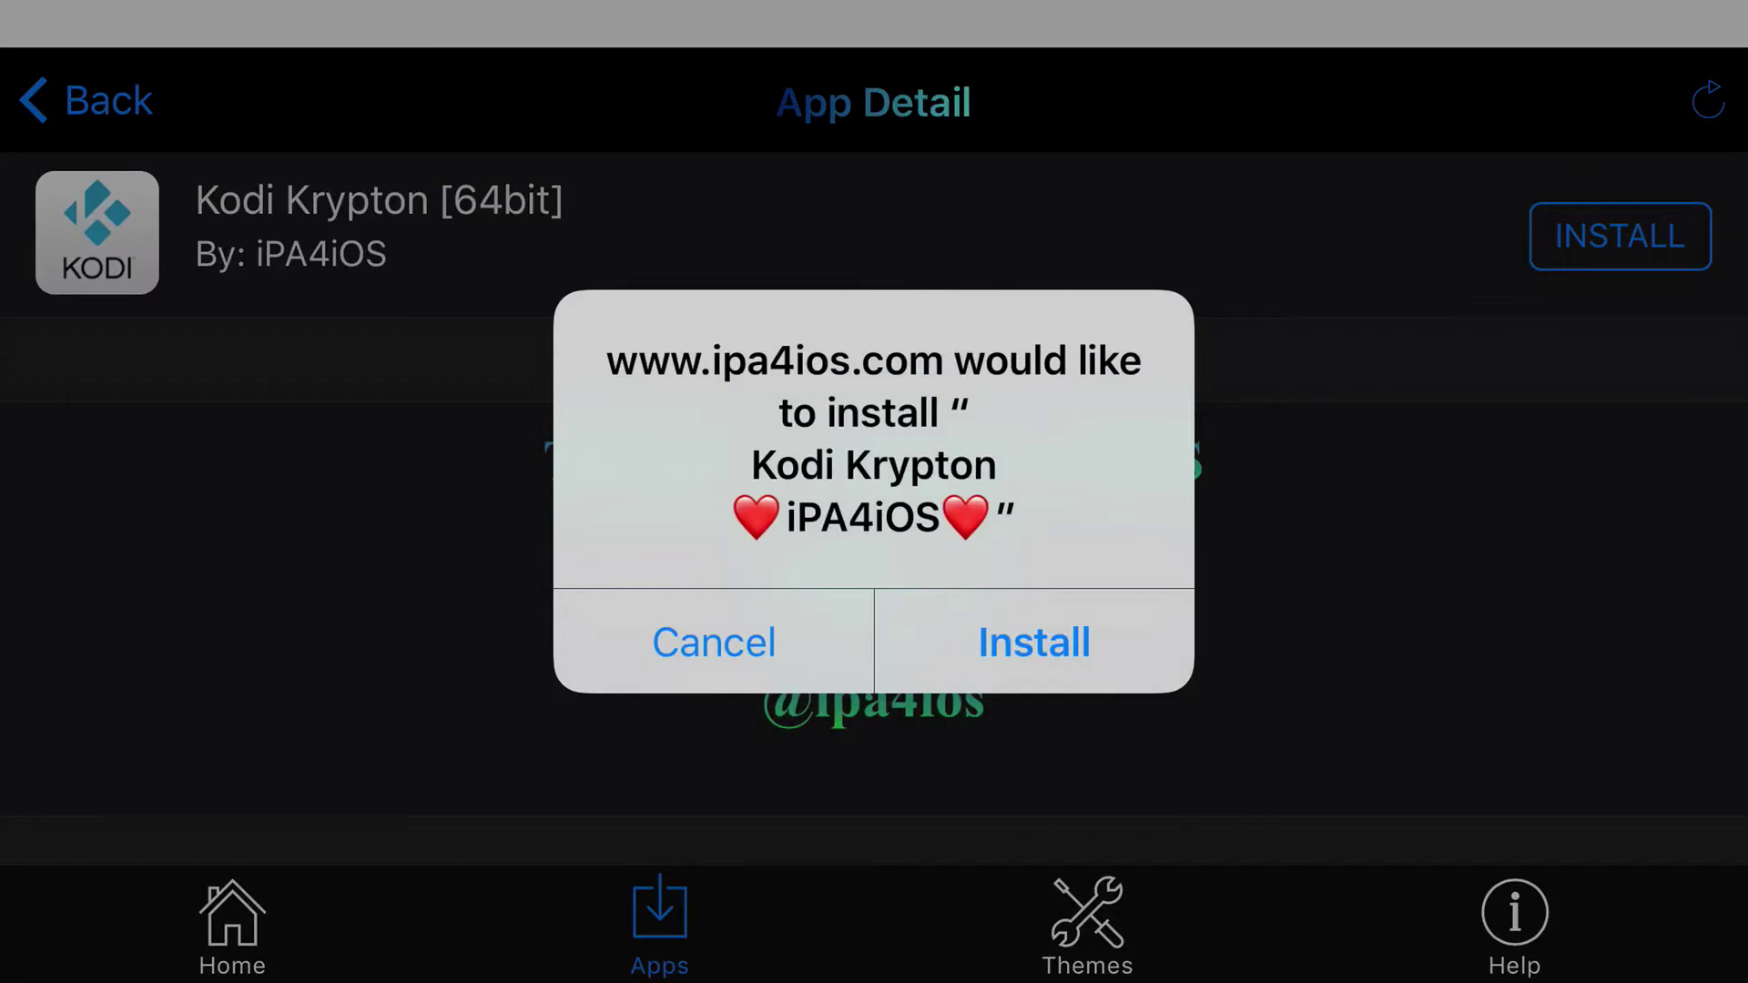
pyautogui.click(1034, 643)
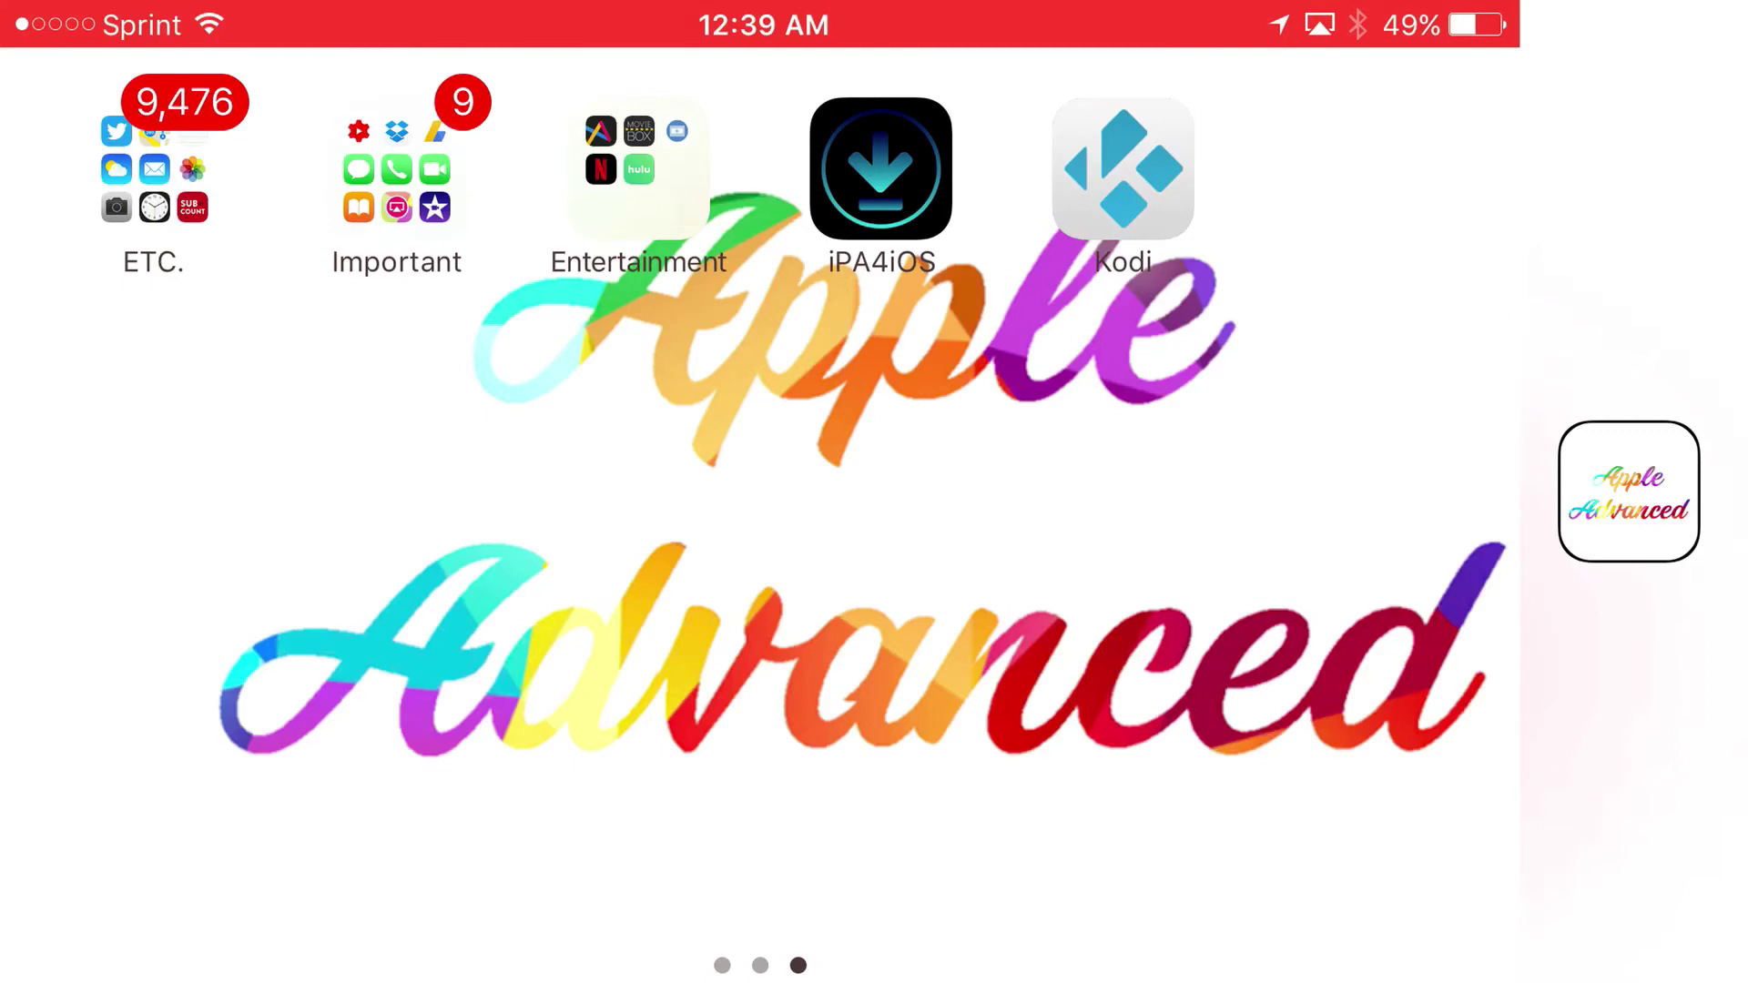
# Step: Launch Kodi, cancel the Untrusted Enterprise Developer alert, then open Settings from home page 2
pyautogui.click(1124, 169)
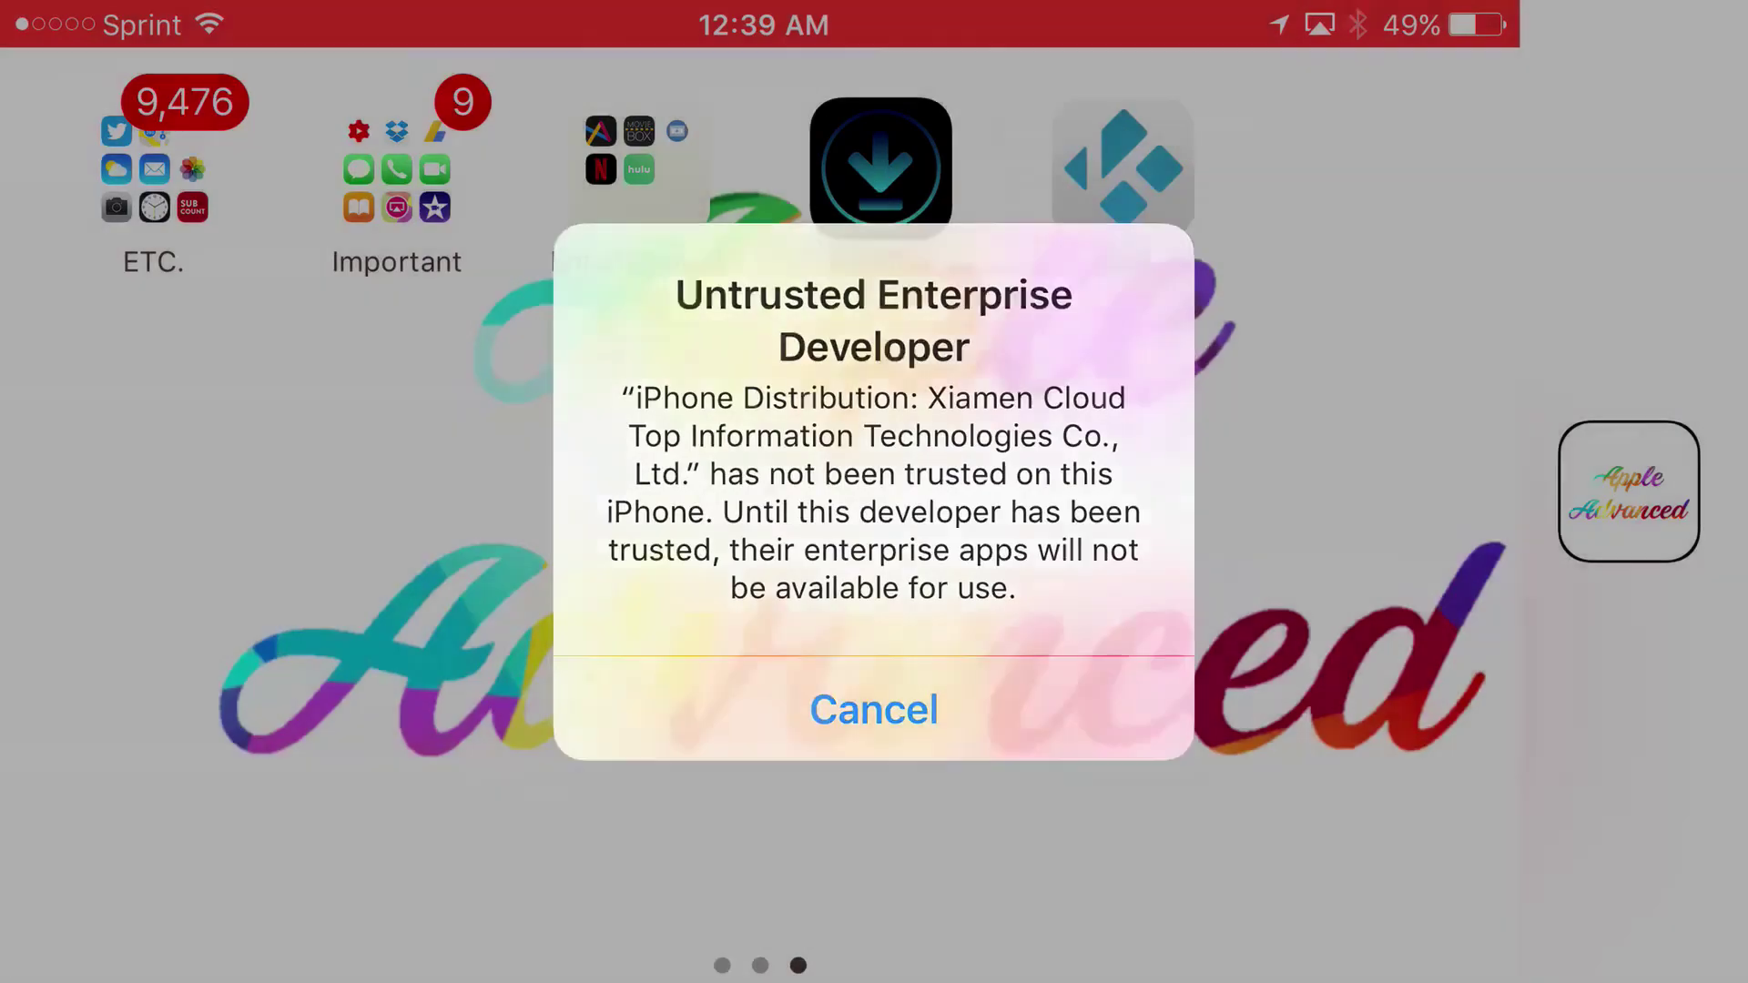
pyautogui.click(875, 710)
pyautogui.moveTo(410, 548); pyautogui.dragTo(1230, 547)
pyautogui.click(638, 168)
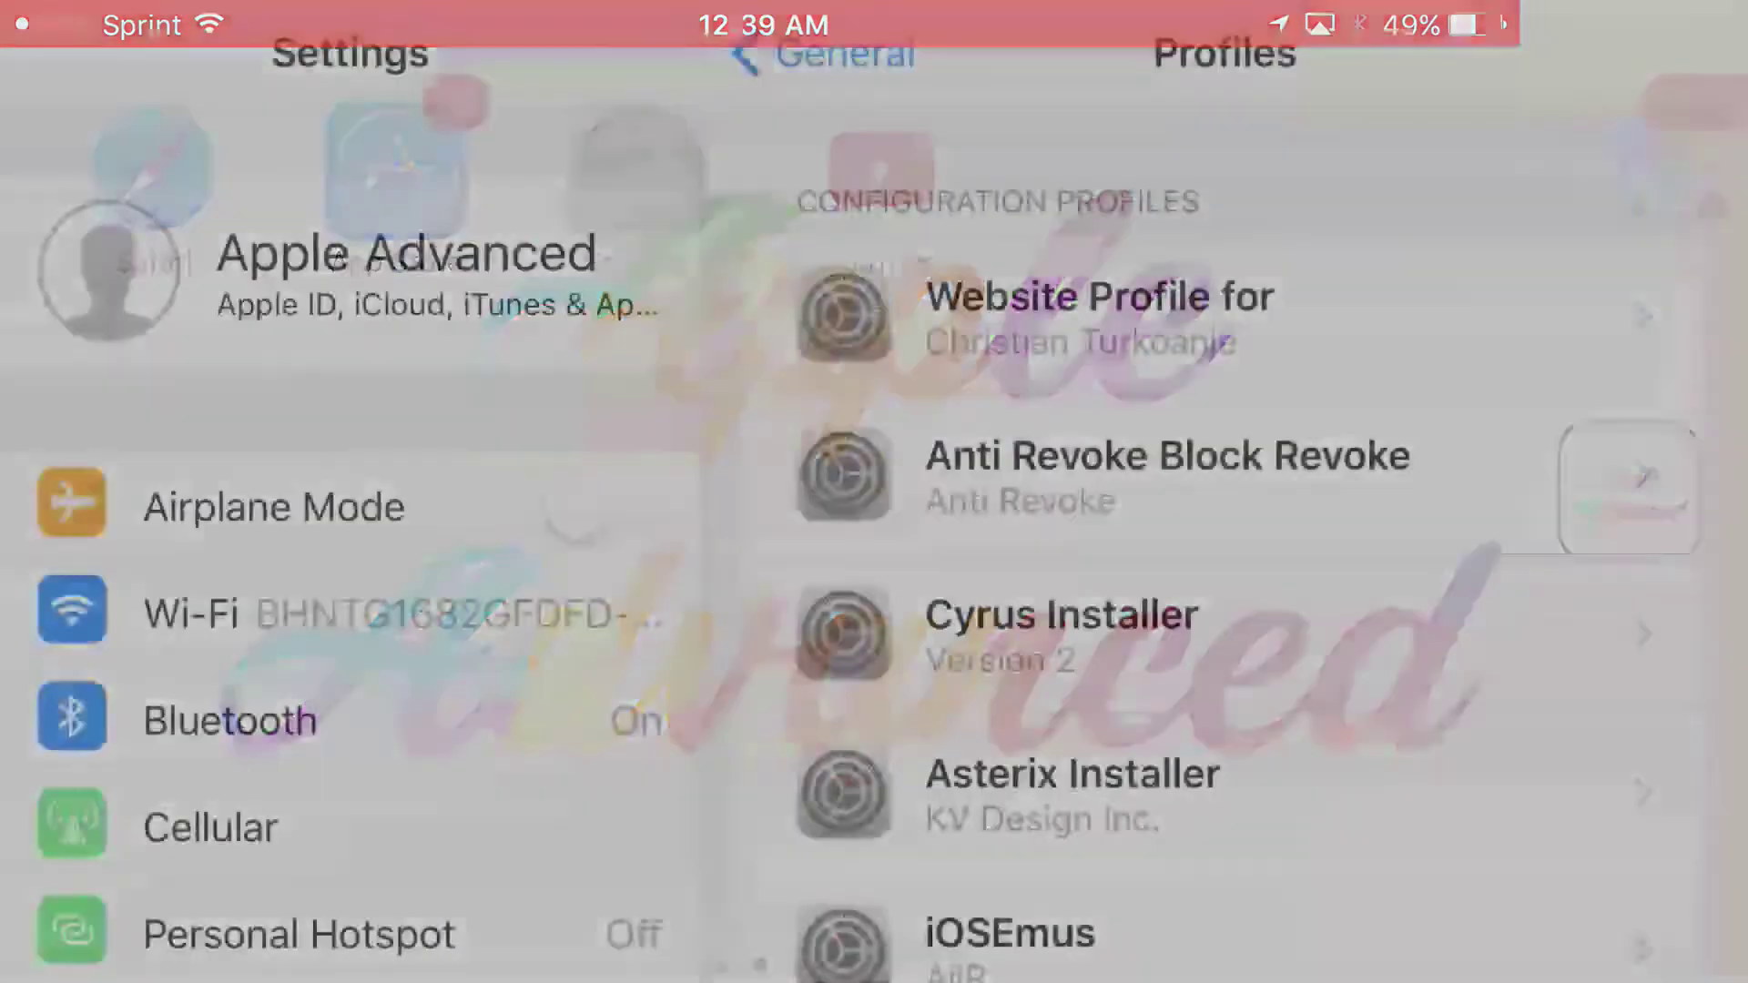
# Step: Trust the Xiamen Cloud Top enterprise developer under General > Profiles & Device Management
pyautogui.click(820, 52)
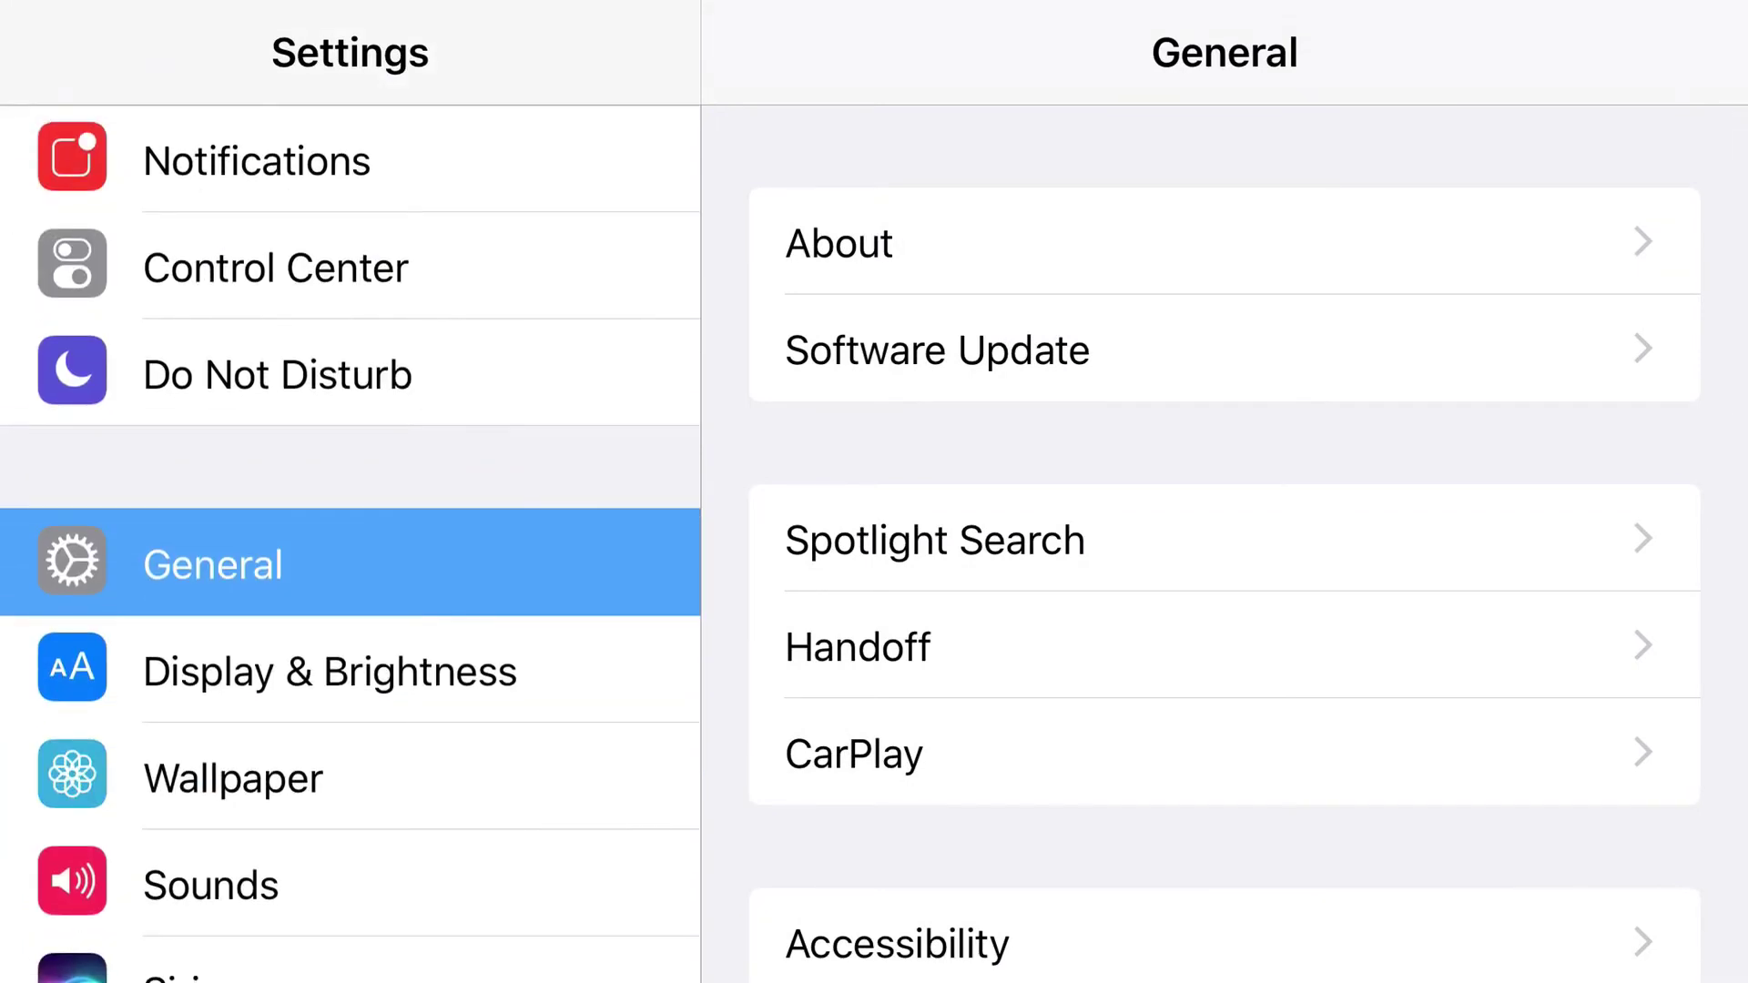
pyautogui.scroll(-10, 1224, 546)
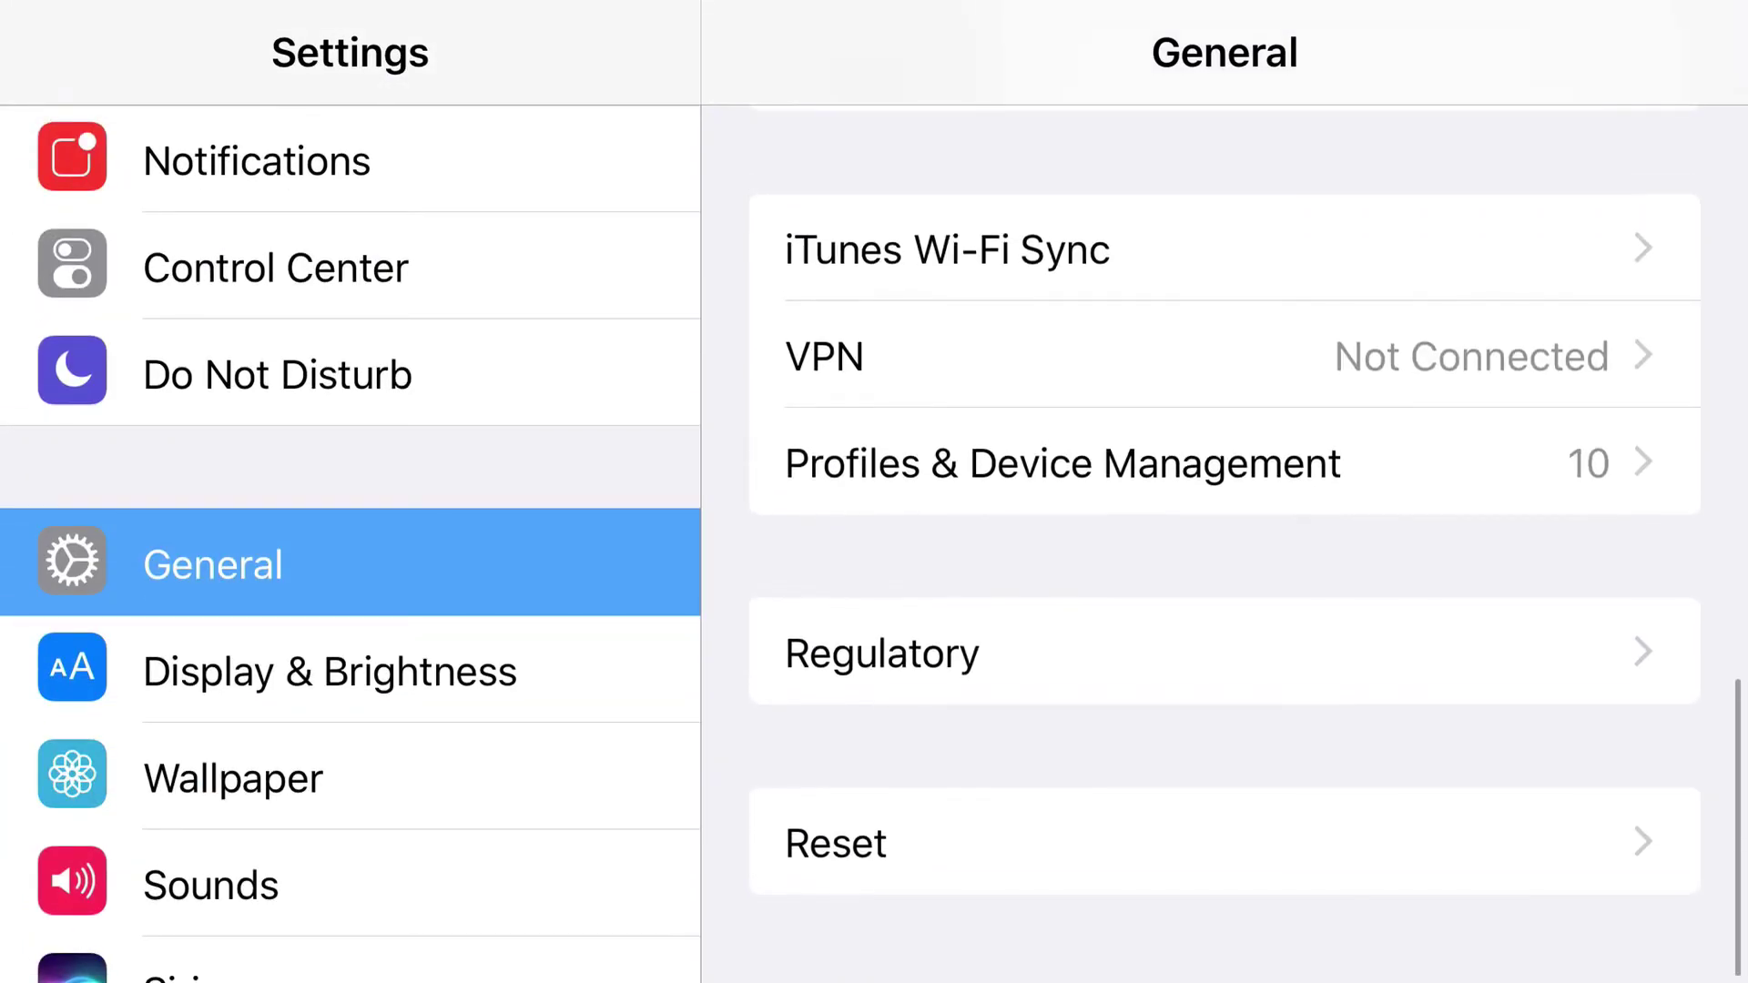
pyautogui.click(1064, 463)
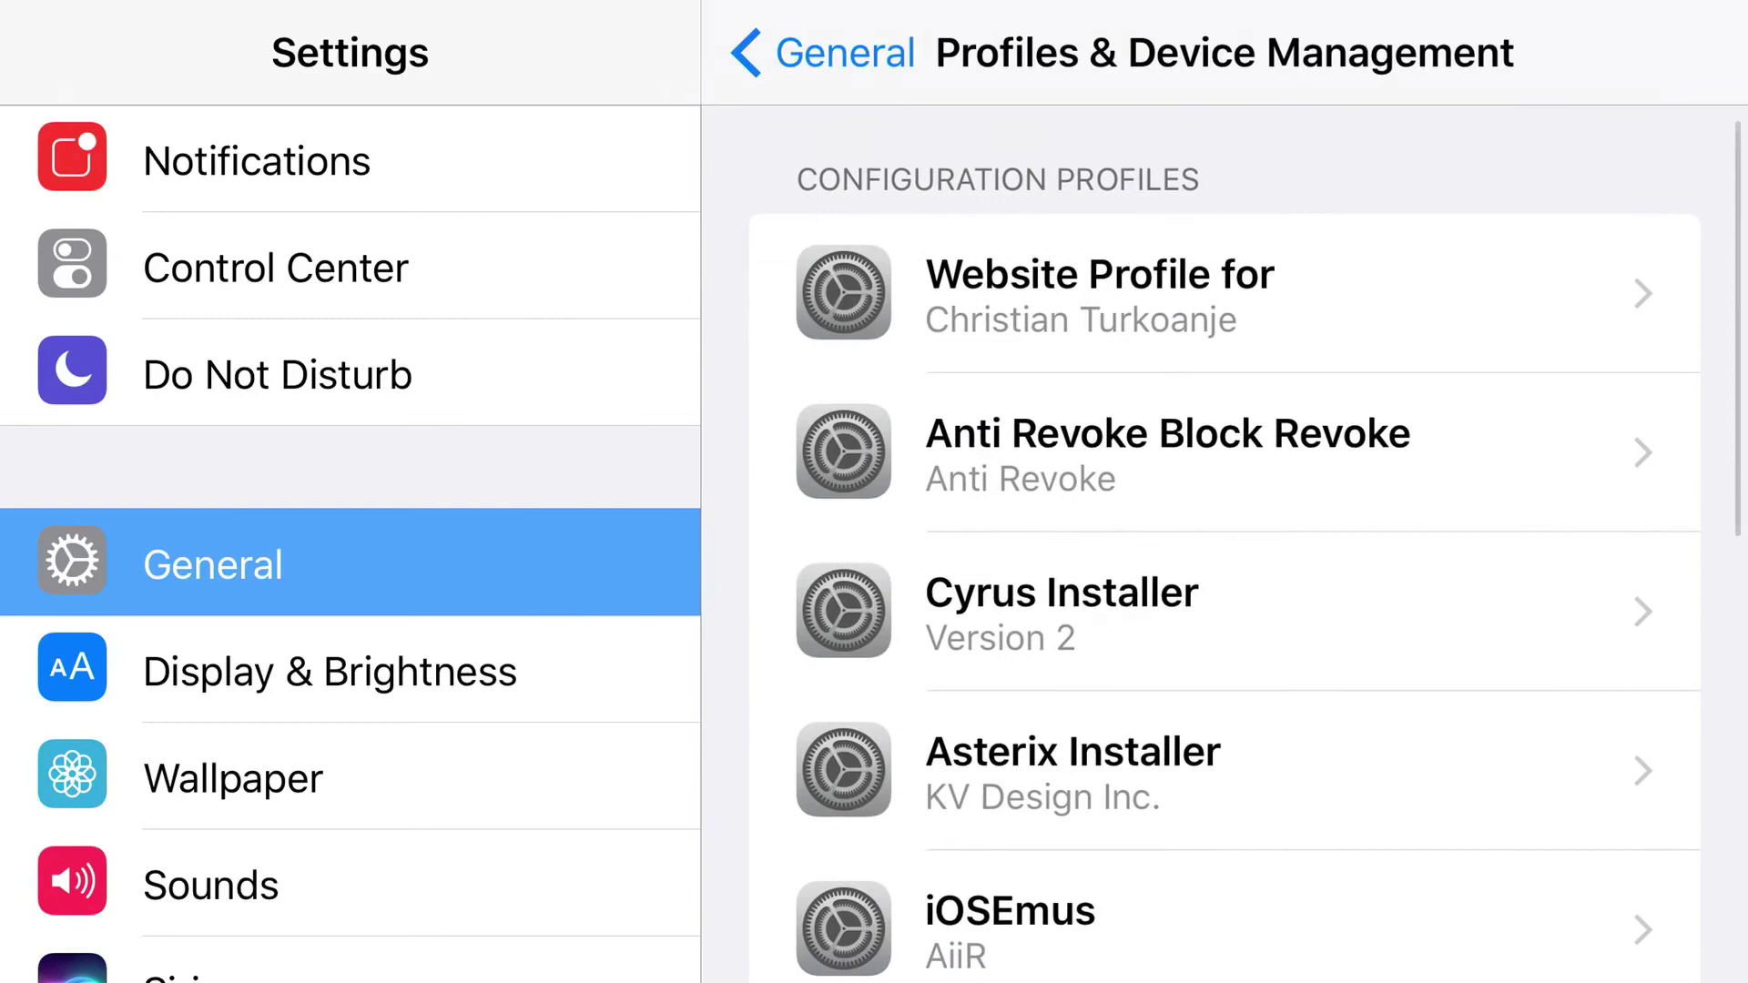
pyautogui.scroll(-5, 1225, 547)
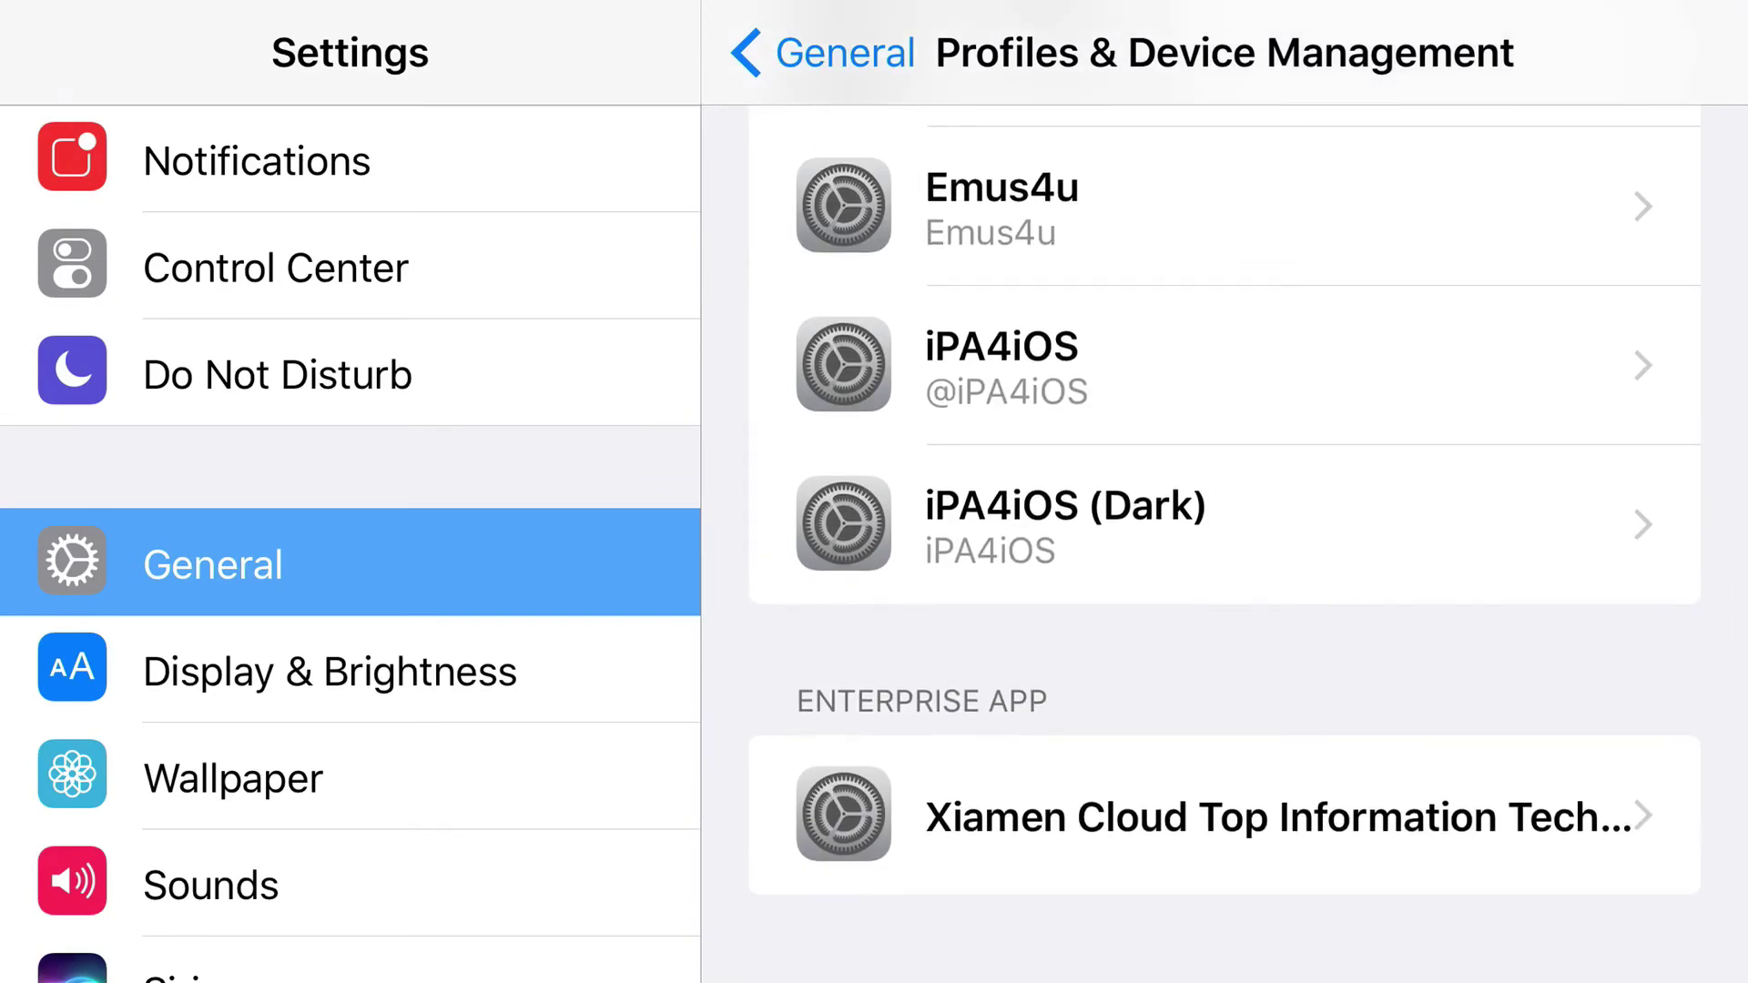
pyautogui.click(1225, 816)
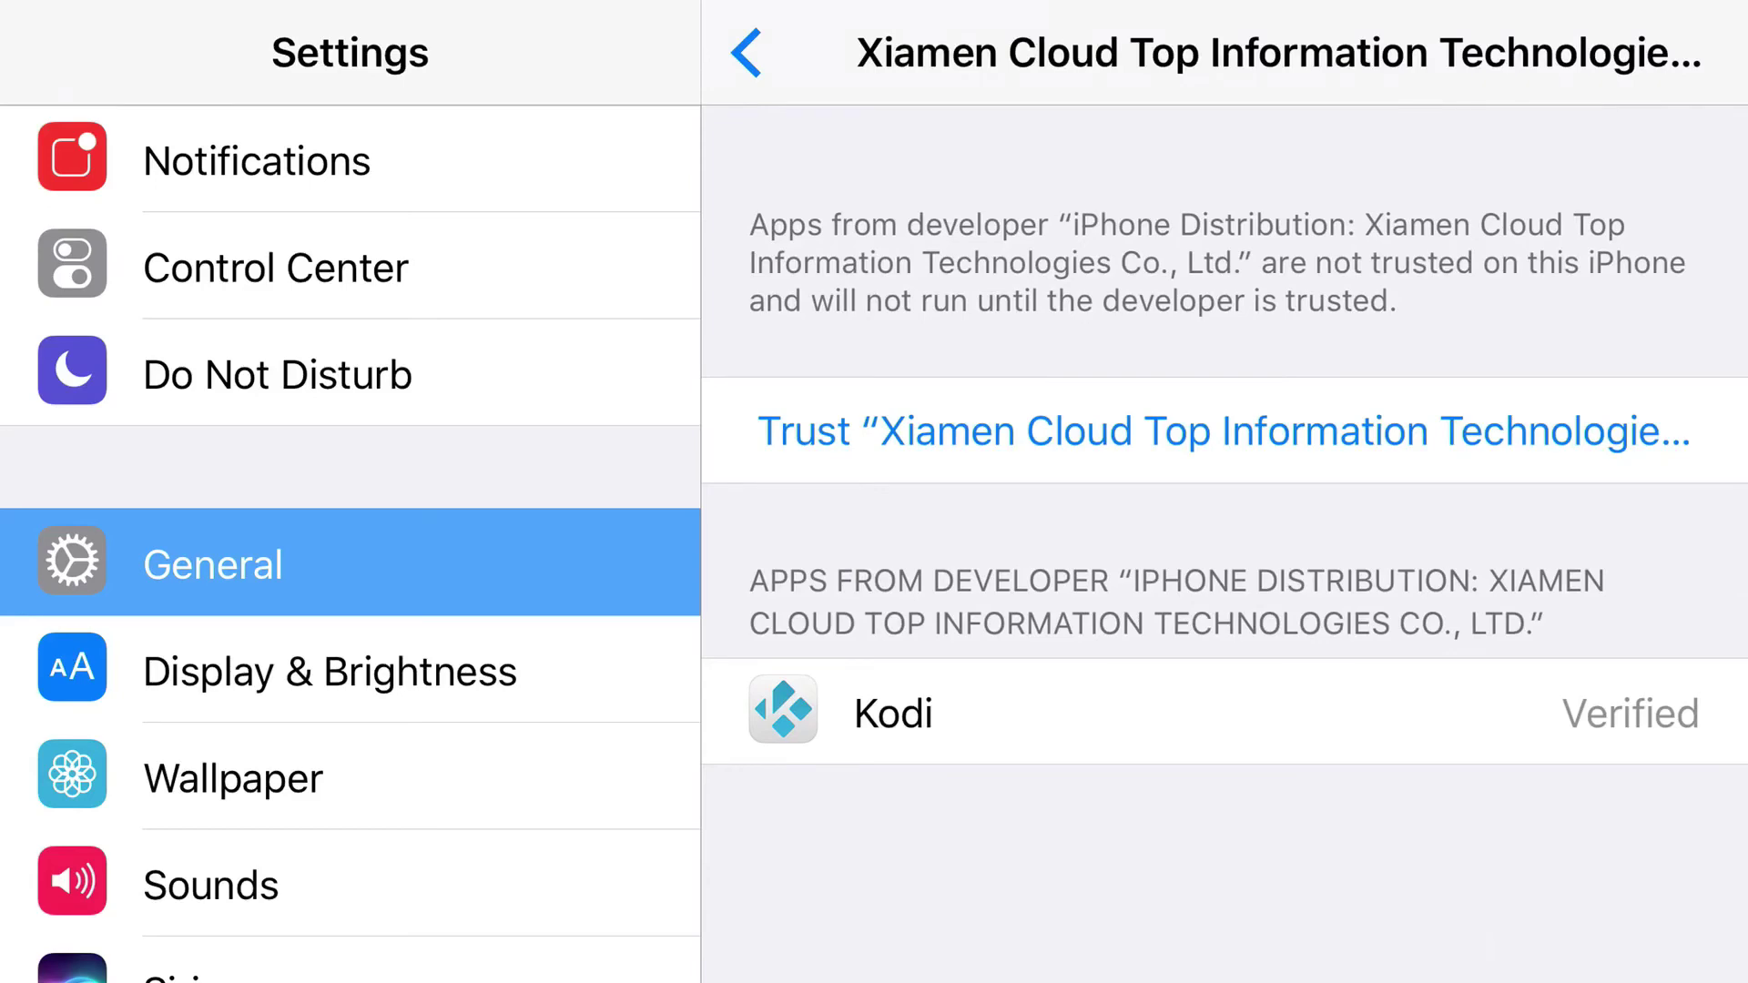
pyautogui.click(1225, 429)
pyautogui.click(1034, 746)
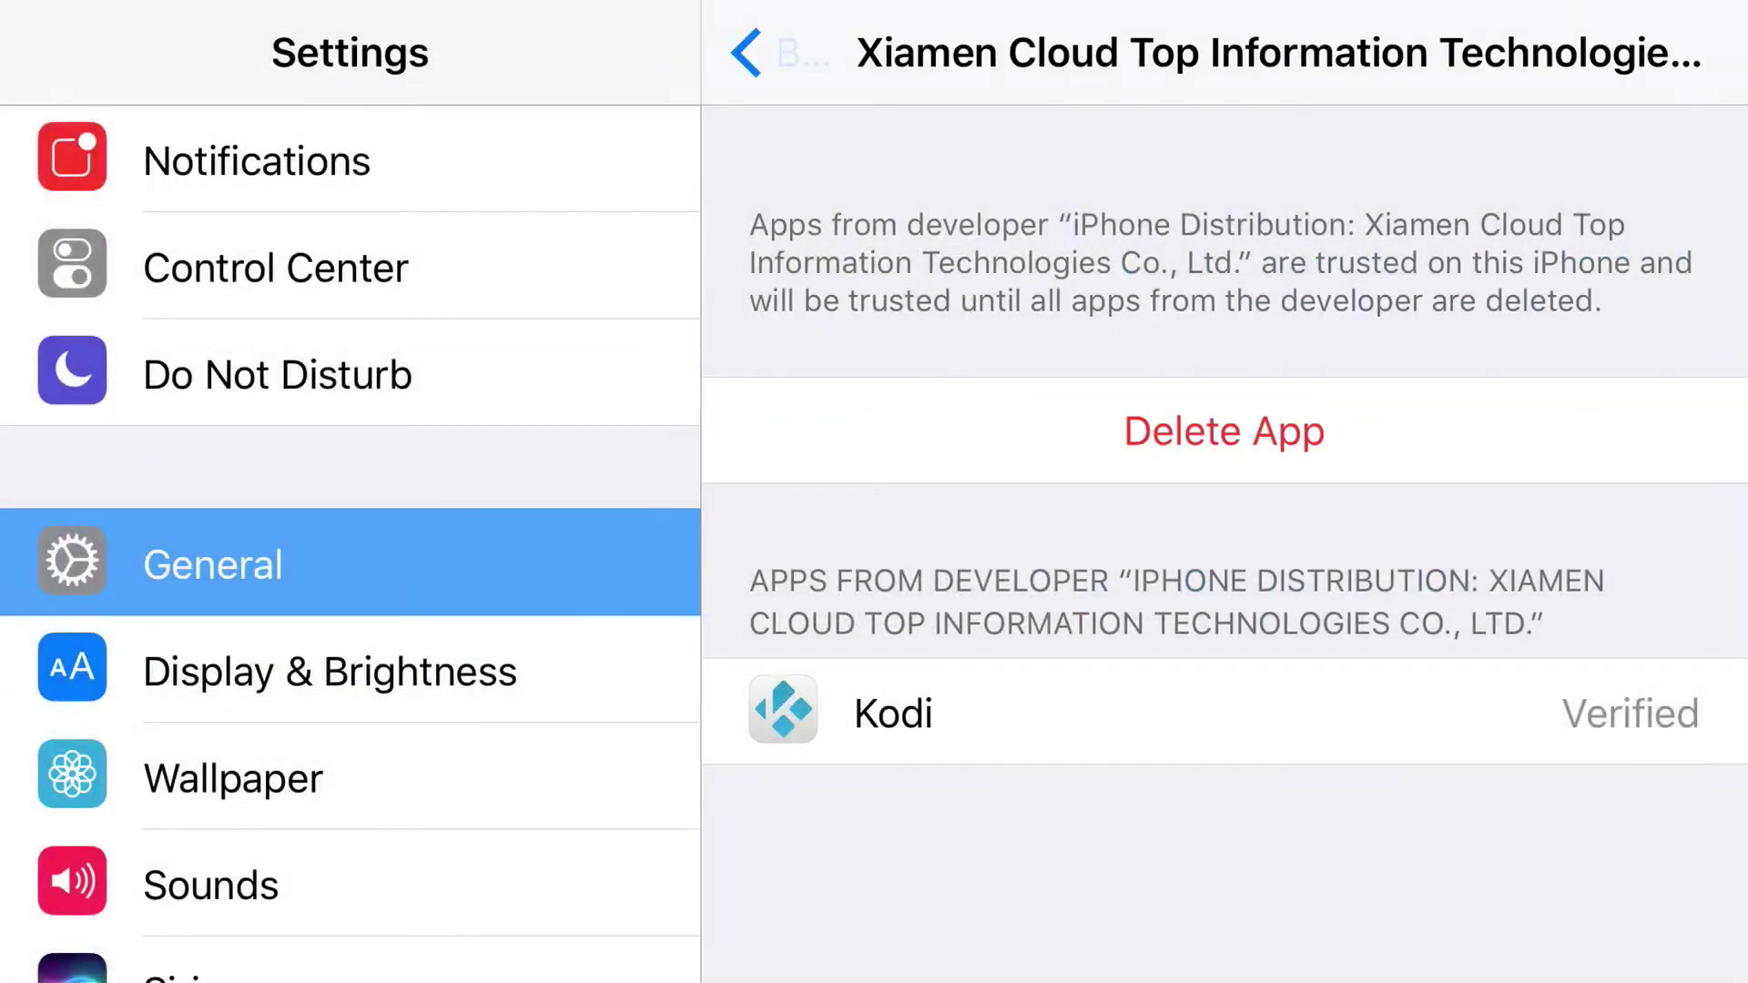